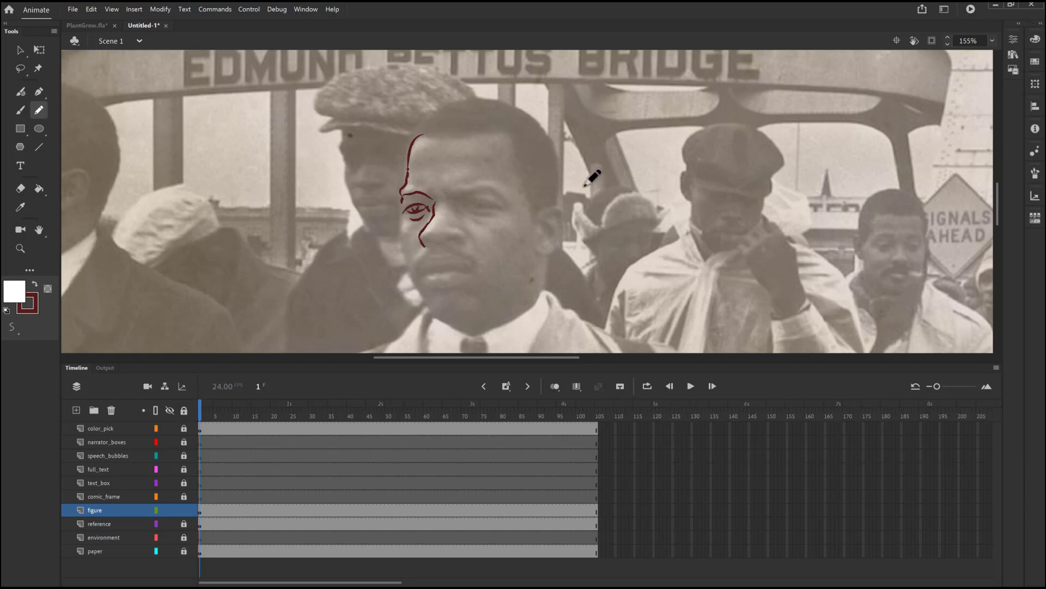
Trace the foreground man's hair, ear, second eye, nose and mouth over the photo with dark red Pencil strokes.
{"action": "mouse_move", "coordinate": [545, 209]}
{"action": "left_mouse_down"}
{"action": "mouse_move", "coordinate": [565, 229]}
{"action": "mouse_move", "coordinate": [545, 254]}
{"action": "mouse_move", "coordinate": [563, 170]}
{"action": "mouse_move", "coordinate": [526, 109]}
{"action": "mouse_move", "coordinate": [488, 96]}
{"action": "mouse_move", "coordinate": [418, 122]}
{"action": "mouse_move", "coordinate": [435, 137]}
{"action": "mouse_move", "coordinate": [469, 136]}
{"action": "mouse_move", "coordinate": [467, 138]}
{"action": "left_mouse_up"}
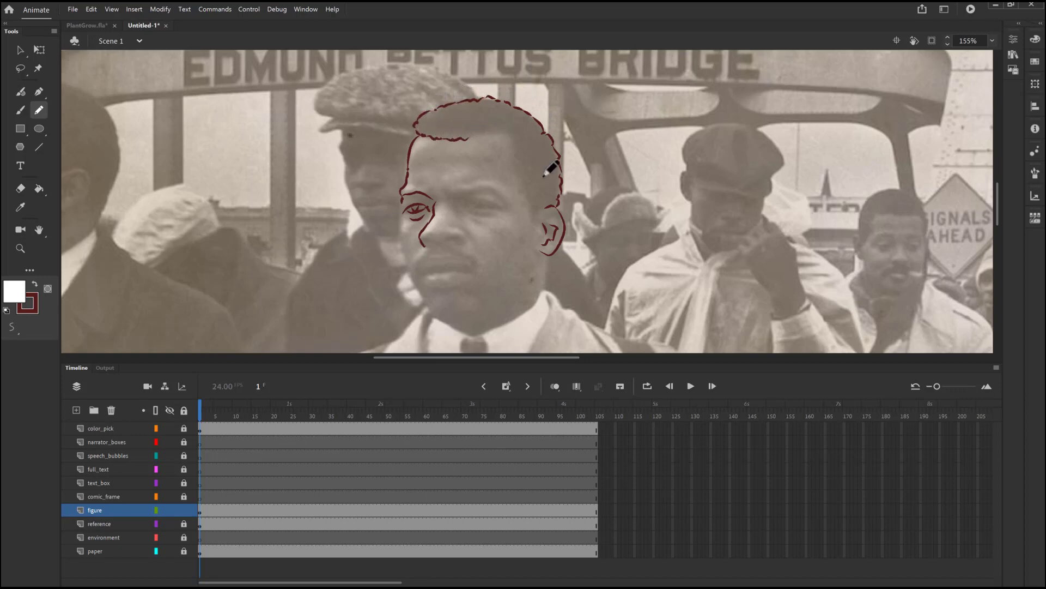
{"action": "mouse_move", "coordinate": [472, 203]}
{"action": "left_mouse_down"}
{"action": "mouse_move", "coordinate": [504, 196]}
{"action": "mouse_move", "coordinate": [477, 205]}
{"action": "mouse_move", "coordinate": [494, 213]}
{"action": "mouse_move", "coordinate": [475, 211]}
{"action": "mouse_move", "coordinate": [492, 223]}
{"action": "mouse_move", "coordinate": [470, 219]}
{"action": "mouse_move", "coordinate": [490, 215]}
{"action": "mouse_move", "coordinate": [467, 232]}
{"action": "mouse_move", "coordinate": [454, 226]}
{"action": "mouse_move", "coordinate": [446, 243]}
{"action": "left_mouse_up"}
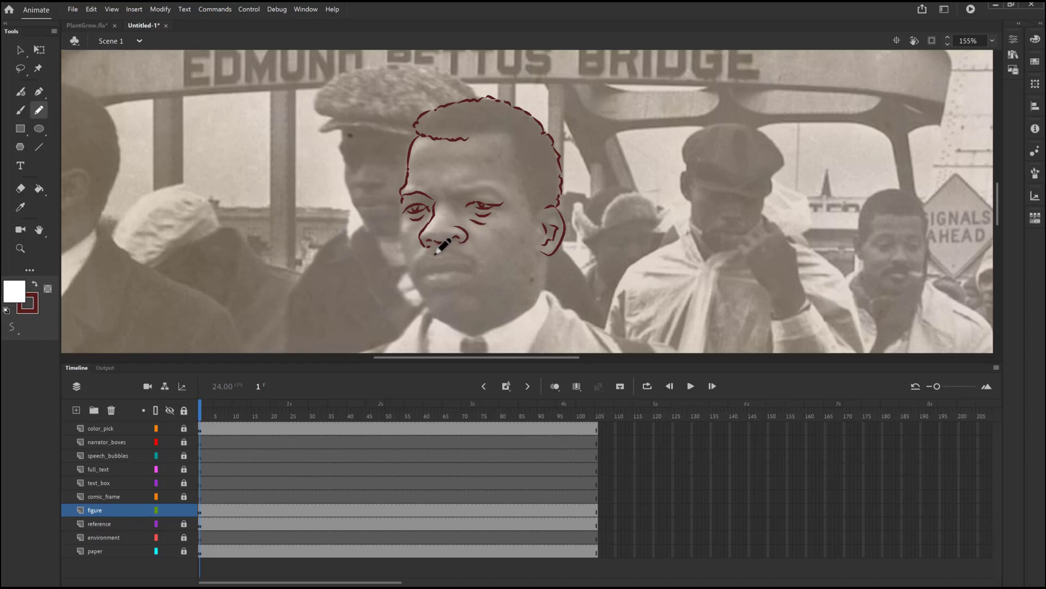
{"action": "mouse_move", "coordinate": [432, 252]}
{"action": "left_mouse_down"}
{"action": "mouse_move", "coordinate": [438, 273]}
{"action": "mouse_move", "coordinate": [477, 273]}
{"action": "mouse_move", "coordinate": [444, 287]}
{"action": "mouse_move", "coordinate": [459, 284]}
{"action": "mouse_move", "coordinate": [440, 258]}
{"action": "mouse_move", "coordinate": [475, 267]}
{"action": "mouse_move", "coordinate": [432, 256]}
{"action": "left_mouse_up"}
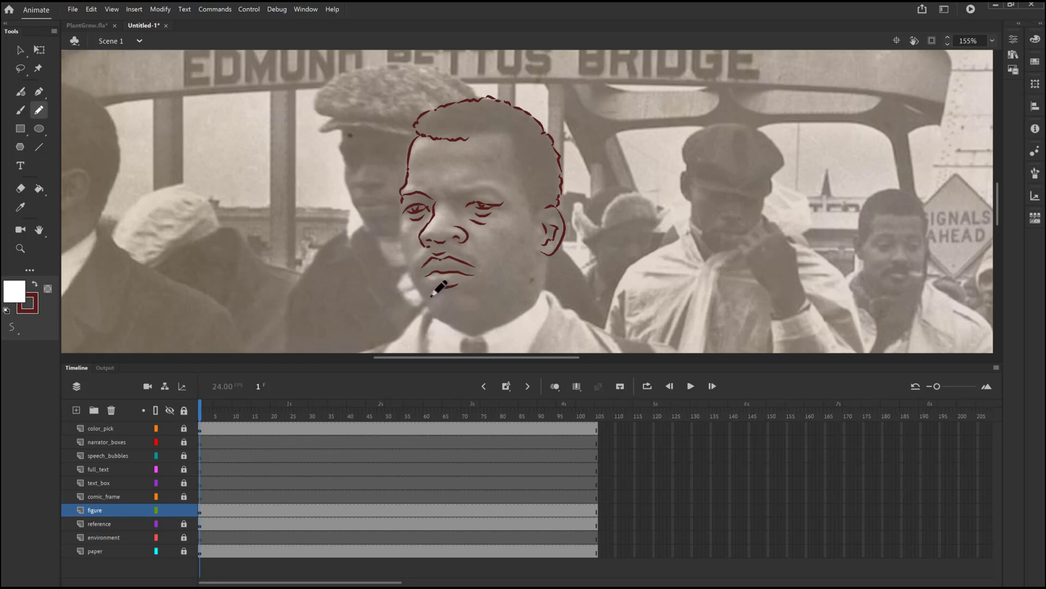
Trace the chin and jawline up to the ear, and draw the outer cheek contour down to the chin, redoing its stroke once.
{"action": "mouse_move", "coordinate": [435, 296]}
{"action": "left_mouse_down"}
{"action": "mouse_move", "coordinate": [470, 328]}
{"action": "mouse_move", "coordinate": [454, 323]}
{"action": "mouse_move", "coordinate": [473, 320]}
{"action": "mouse_move", "coordinate": [449, 323]}
{"action": "mouse_move", "coordinate": [474, 337]}
{"action": "mouse_move", "coordinate": [541, 290]}
{"action": "left_mouse_up"}
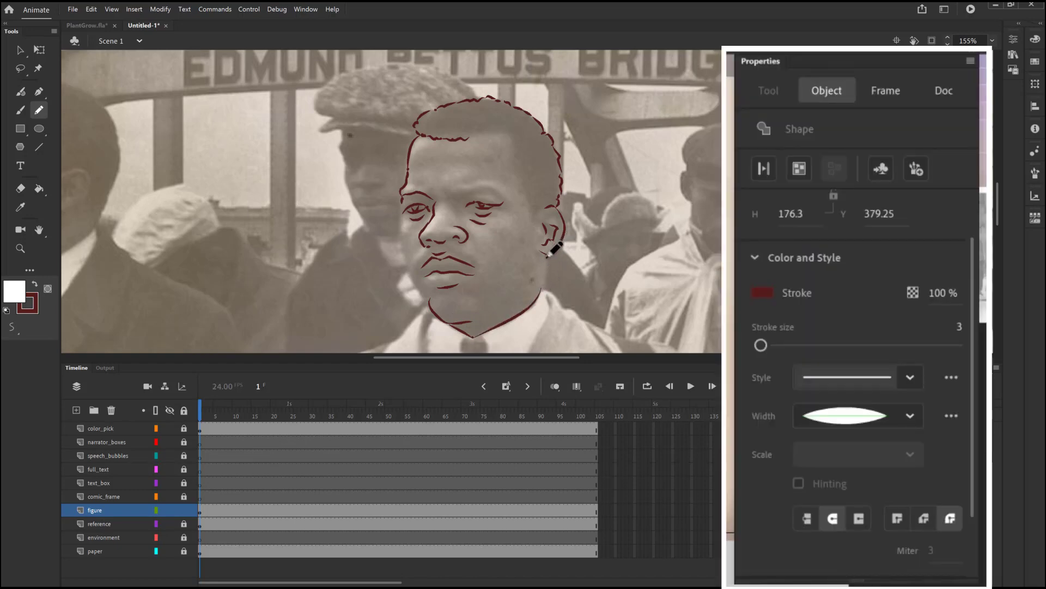
{"action": "mouse_move", "coordinate": [430, 304]}
{"action": "left_mouse_down"}
{"action": "mouse_move", "coordinate": [404, 255]}
{"action": "mouse_move", "coordinate": [404, 198]}
{"action": "left_mouse_up"}
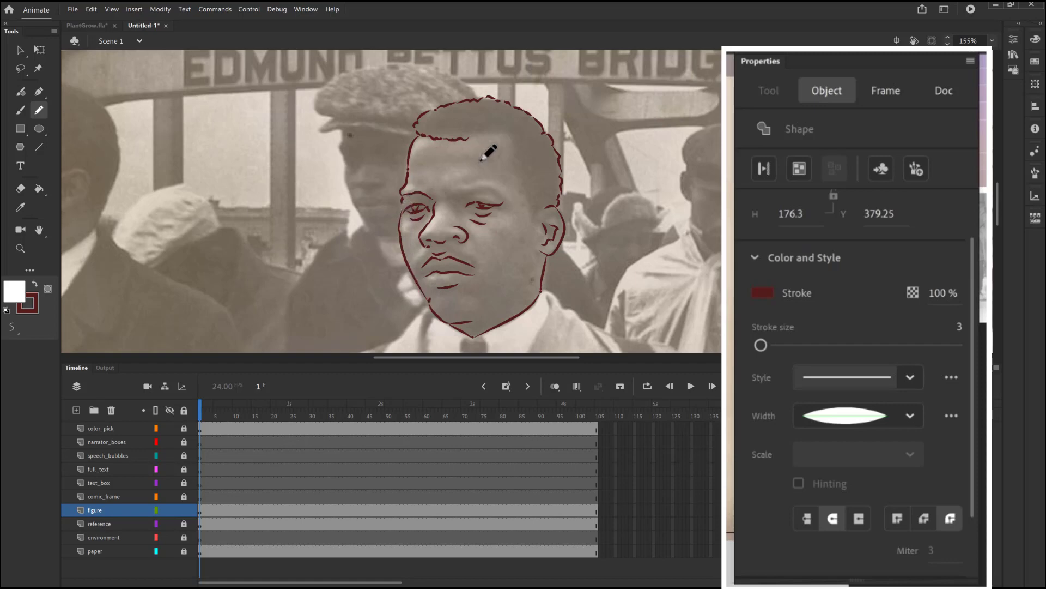
{"action": "key", "text": "ctrl+z"}
{"action": "left_click_drag", "start_coordinate": [402, 201], "coordinate": [431, 299]}
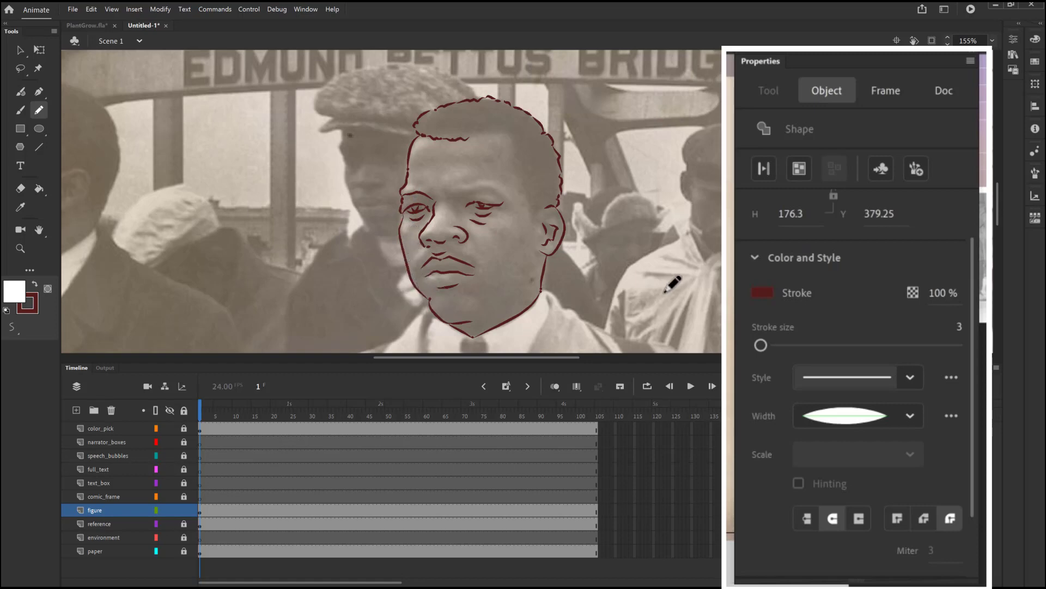
Add the eyebrows and brow creases, darken the mouth line, and trace the hairline from the ear up to the temple.
{"action": "left_click_drag", "start_coordinate": [464, 194], "coordinate": [452, 194]}
{"action": "left_click_drag", "start_coordinate": [426, 186], "coordinate": [435, 197]}
{"action": "left_click_drag", "start_coordinate": [465, 194], "coordinate": [514, 196]}
{"action": "left_click_drag", "start_coordinate": [463, 184], "coordinate": [472, 183]}
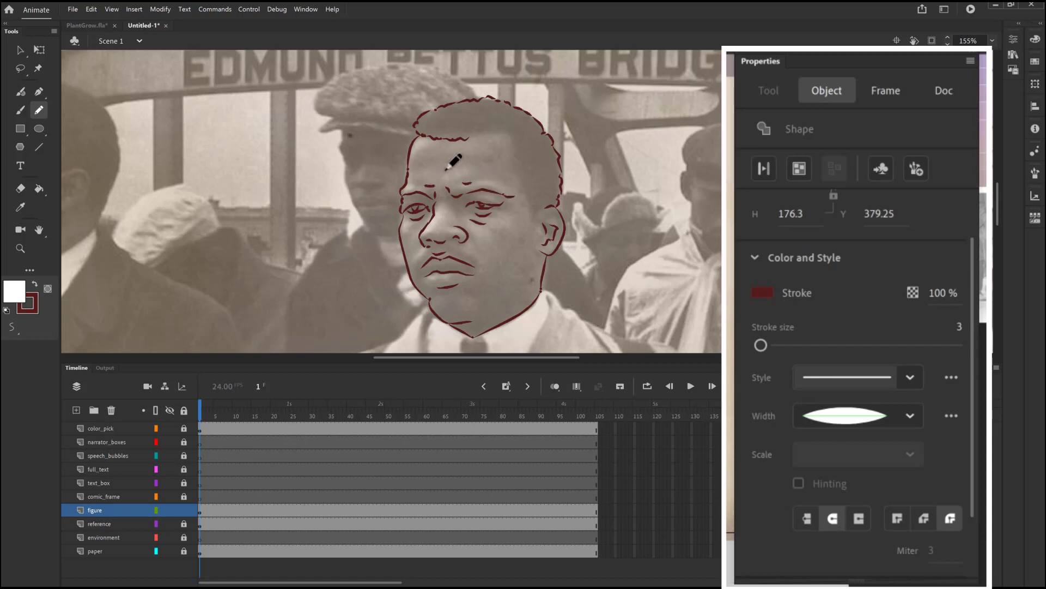
{"action": "left_click_drag", "start_coordinate": [468, 259], "coordinate": [475, 265]}
{"action": "left_click_drag", "start_coordinate": [452, 269], "coordinate": [436, 270]}
{"action": "left_click_drag", "start_coordinate": [536, 227], "coordinate": [529, 197]}
{"action": "left_click_drag", "start_coordinate": [526, 193], "coordinate": [514, 158]}
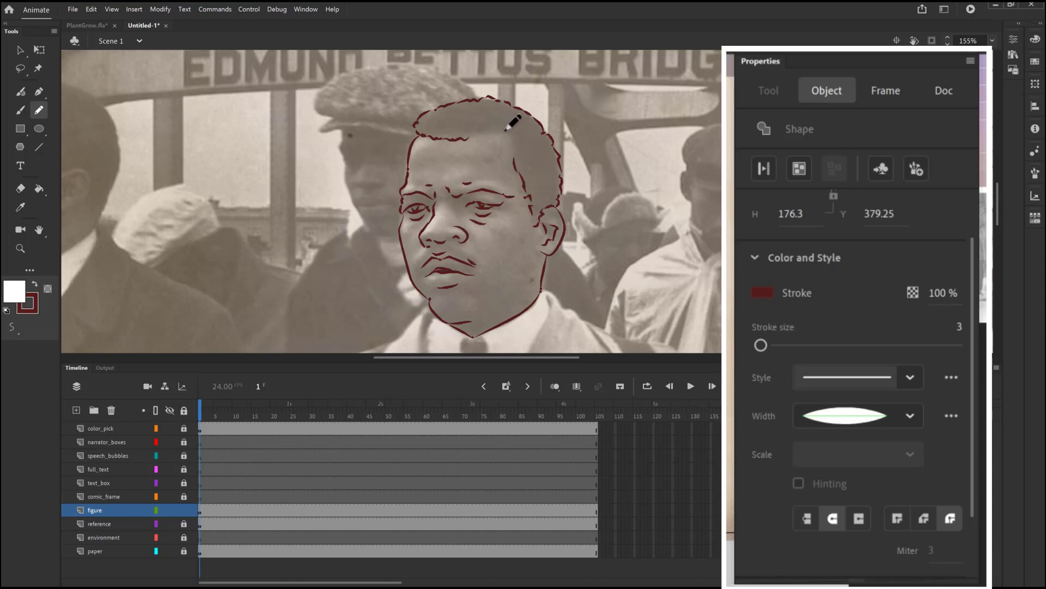
Toggle the visibility of the reference layer to examine the face line work on the plain paper.
{"action": "left_click", "coordinate": [169, 523]}
{"action": "left_click", "coordinate": [169, 523]}
{"action": "left_click", "coordinate": [170, 522]}
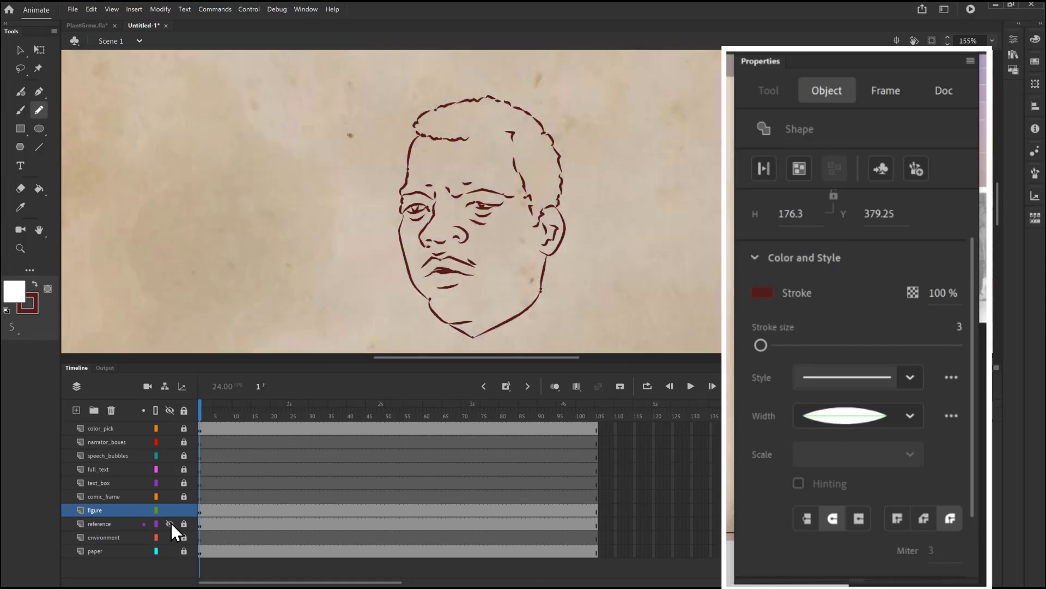
{"action": "left_click", "coordinate": [169, 523]}
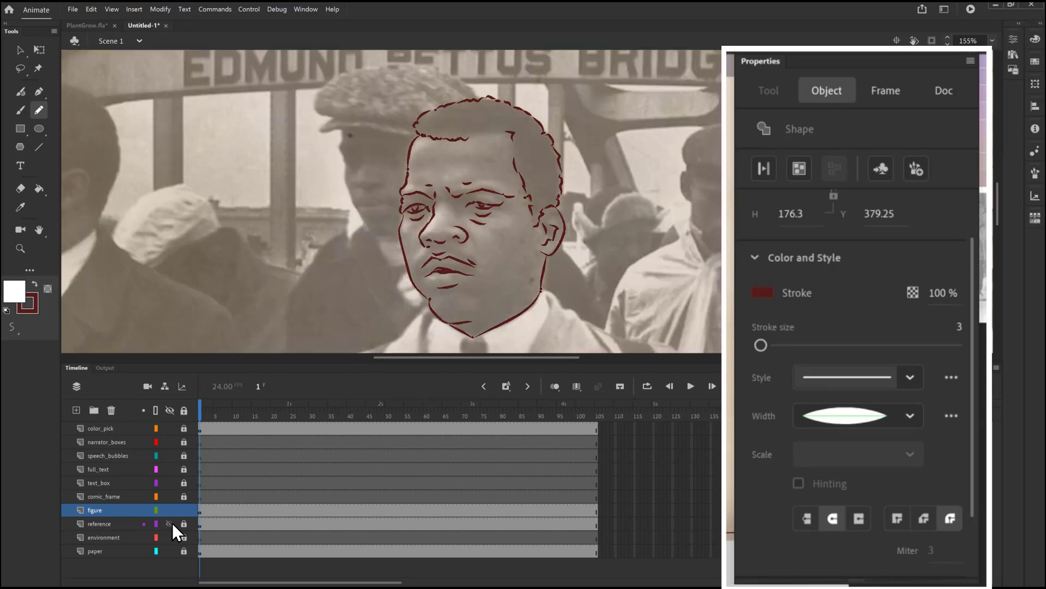
{"action": "left_click", "coordinate": [169, 524]}
{"action": "left_click", "coordinate": [170, 523]}
{"action": "left_click", "coordinate": [169, 524]}
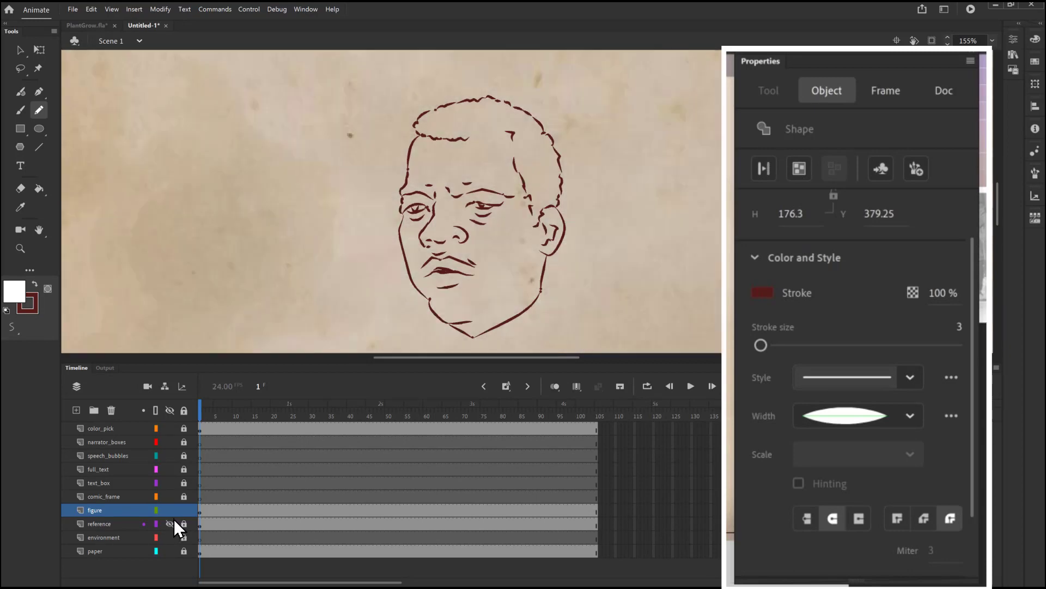
{"action": "left_click", "coordinate": [173, 521]}
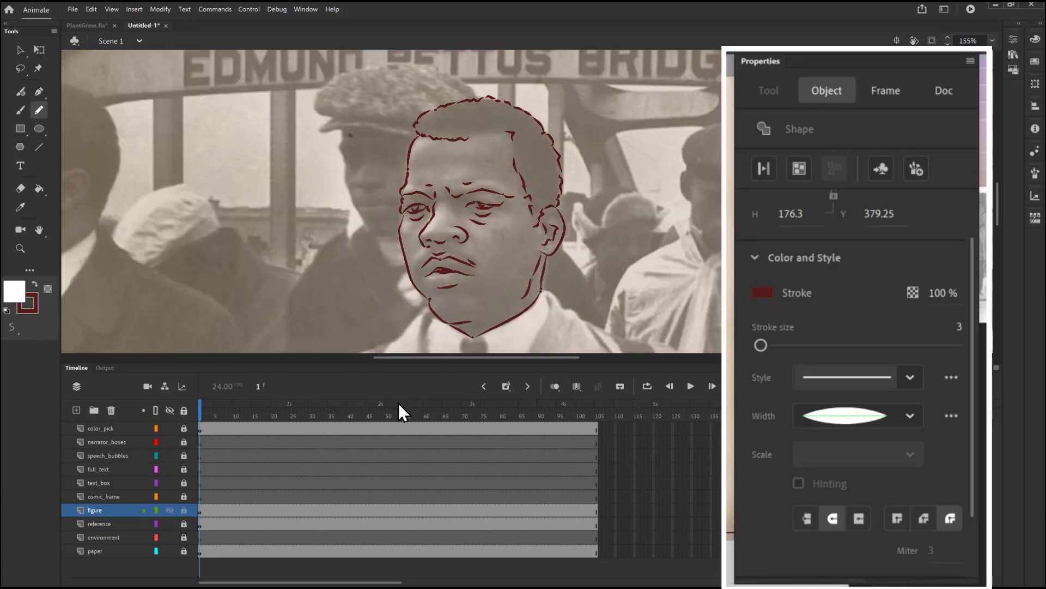
Hide and show the figure and reference layers in turn to compare the traced face with the photo.
{"action": "left_click", "coordinate": [169, 508]}
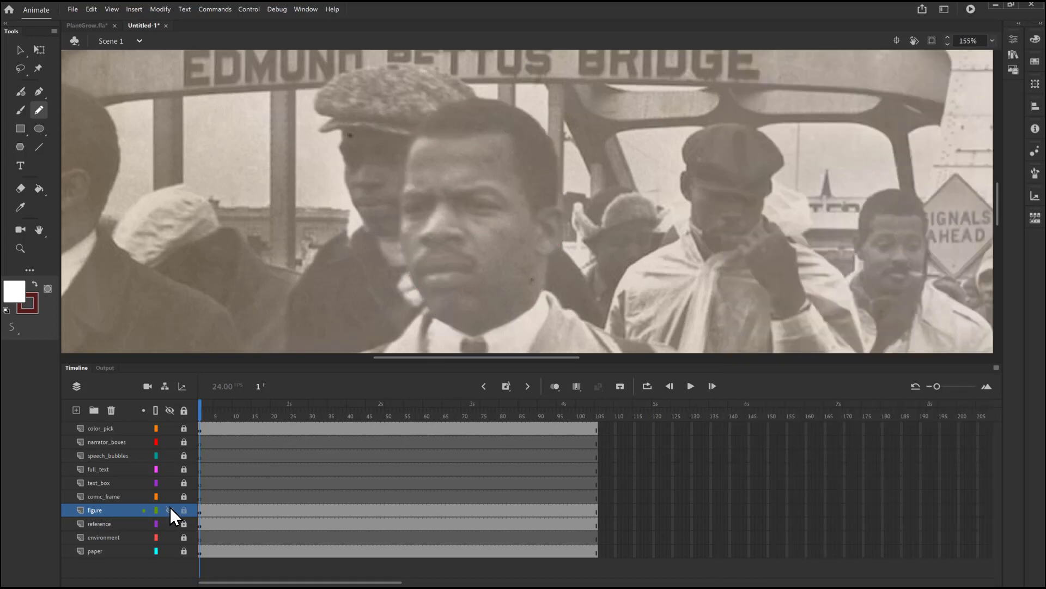
{"action": "left_click", "coordinate": [170, 508]}
{"action": "left_click", "coordinate": [170, 523]}
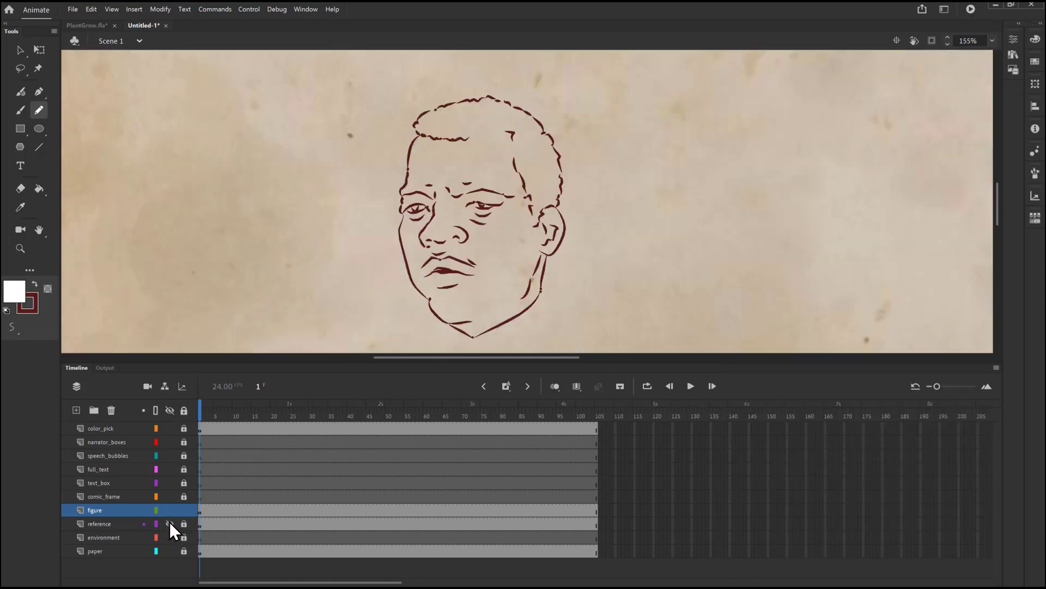
{"action": "left_click", "coordinate": [170, 523]}
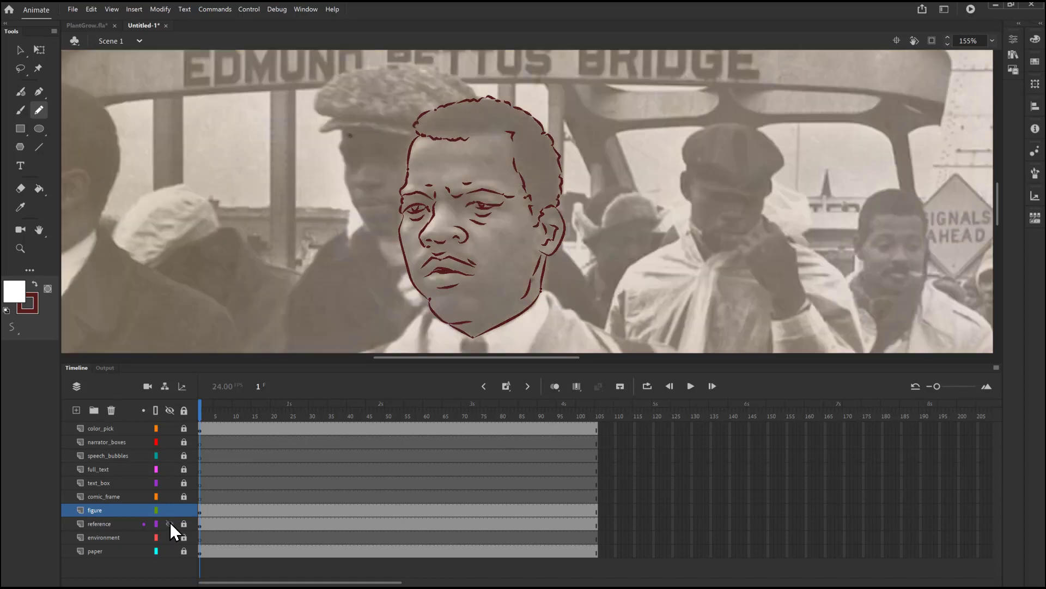
{"action": "left_click", "coordinate": [170, 523]}
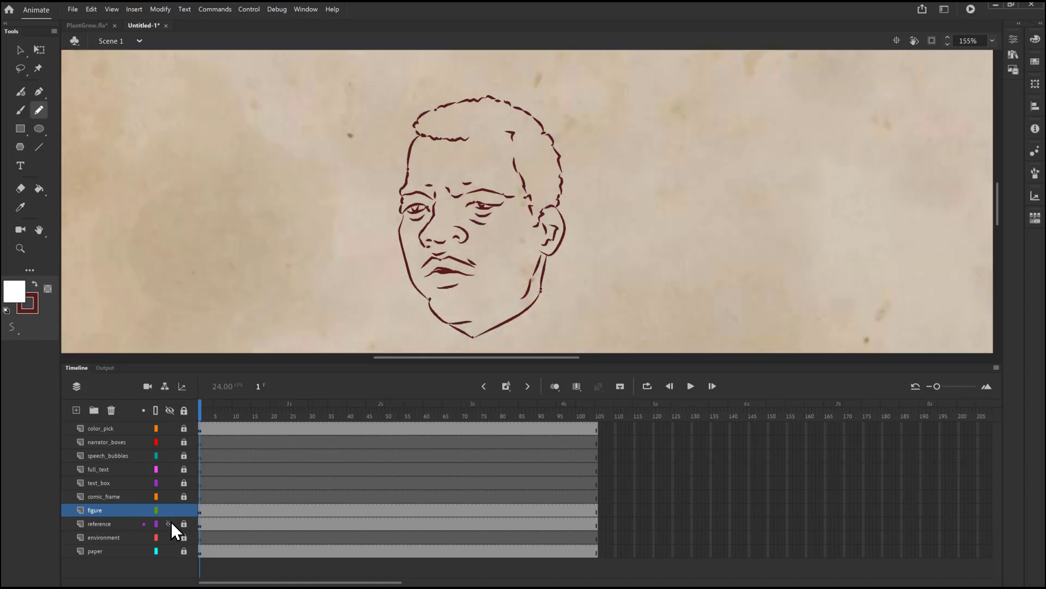
{"action": "left_click", "coordinate": [170, 523]}
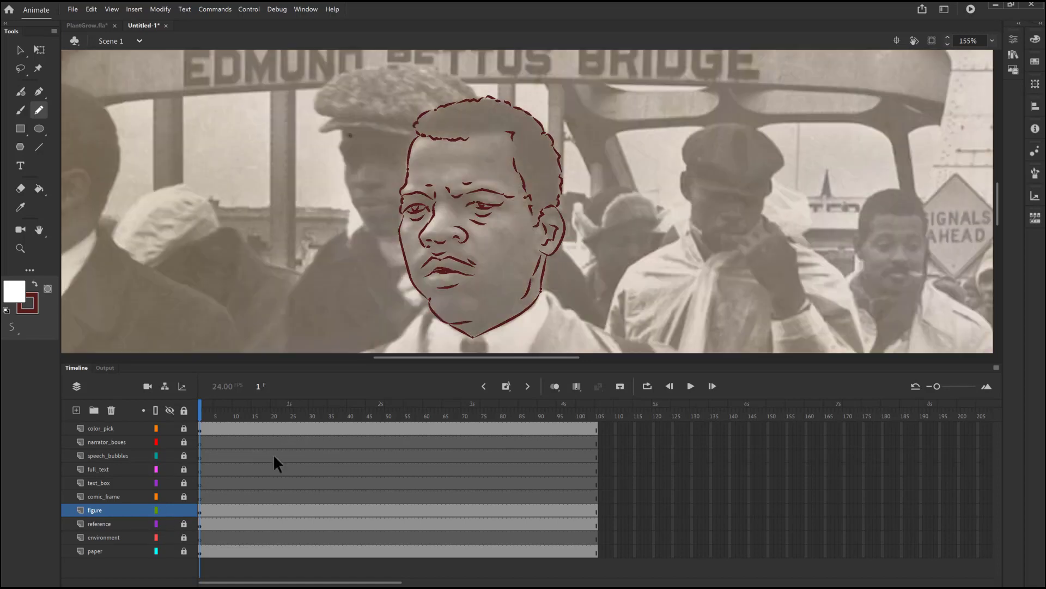
Trace the neck, coat lapels, front coat opening, shirt collar and tie on the figure layer with the Pencil tool.
{"action": "key", "text": "z"}
{"action": "left_click", "coordinate": [542, 313], "text": "alt"}
{"action": "left_click", "coordinate": [544, 309], "text": "alt"}
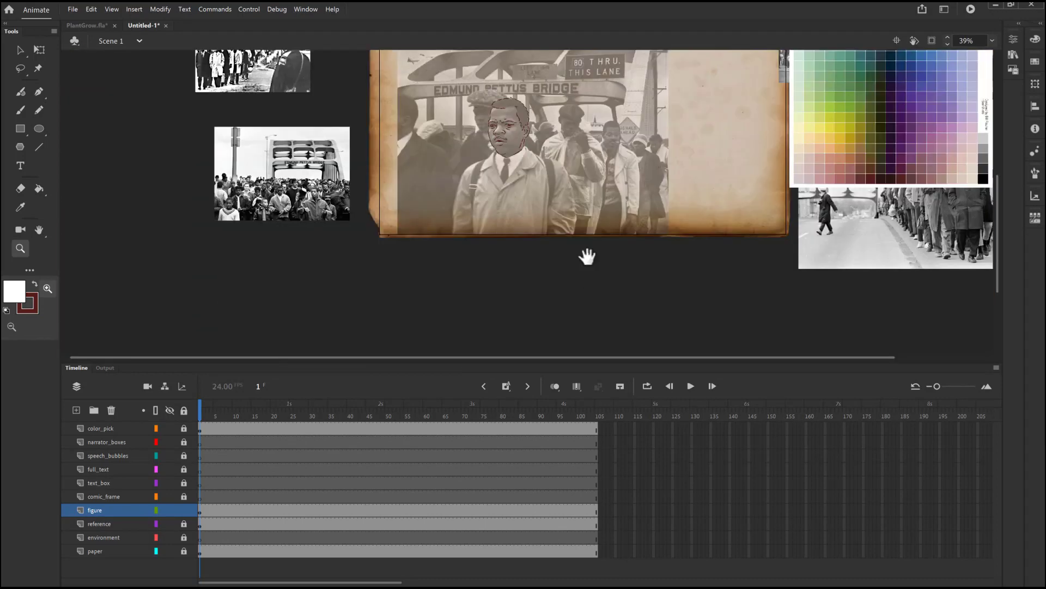
{"action": "left_click_drag", "start_coordinate": [448, 90], "coordinate": [664, 282]}
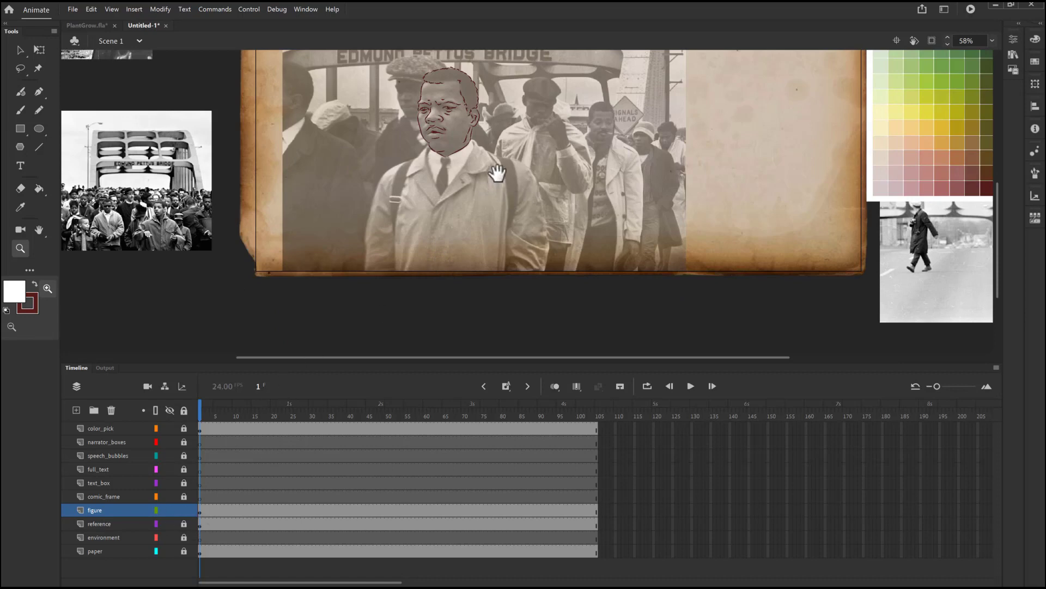
{"action": "left_click_drag", "start_coordinate": [496, 174], "coordinate": [486, 261]}
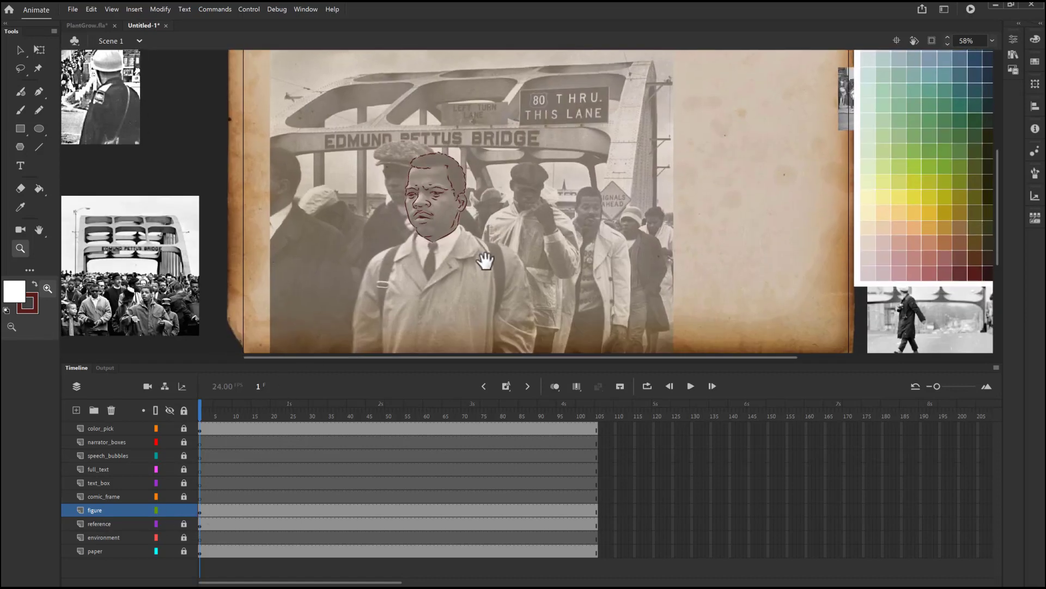
{"action": "left_click", "coordinate": [38, 109]}
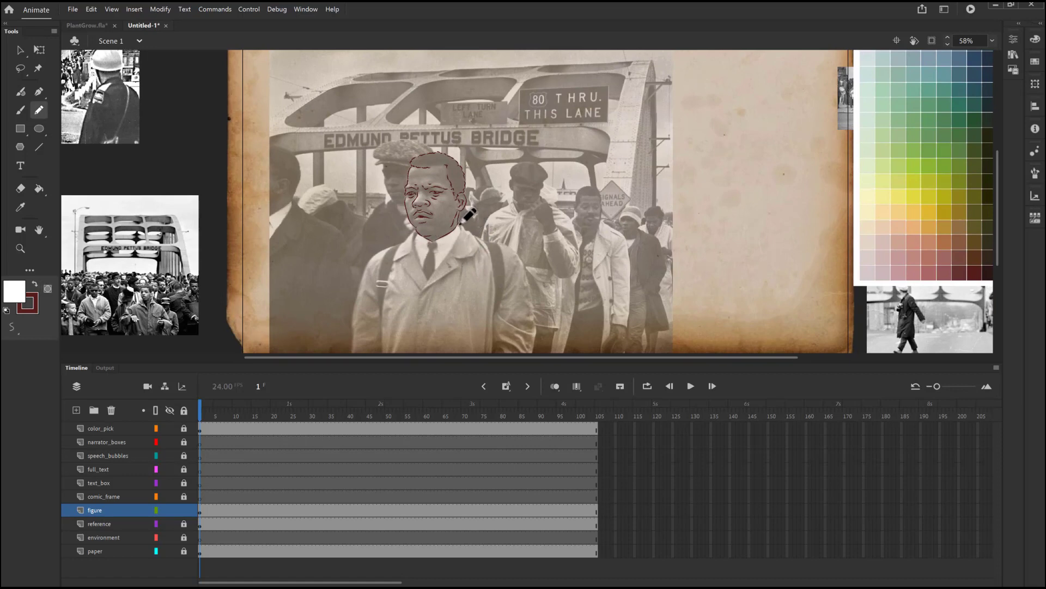
{"action": "mouse_move", "coordinate": [461, 223]}
{"action": "left_mouse_down"}
{"action": "mouse_move", "coordinate": [422, 290]}
{"action": "mouse_move", "coordinate": [418, 349]}
{"action": "left_mouse_up"}
{"action": "mouse_move", "coordinate": [473, 231]}
{"action": "left_mouse_down"}
{"action": "mouse_move", "coordinate": [478, 250]}
{"action": "mouse_move", "coordinate": [434, 285]}
{"action": "mouse_move", "coordinate": [415, 257]}
{"action": "mouse_move", "coordinate": [431, 288]}
{"action": "mouse_move", "coordinate": [403, 263]}
{"action": "left_mouse_up"}
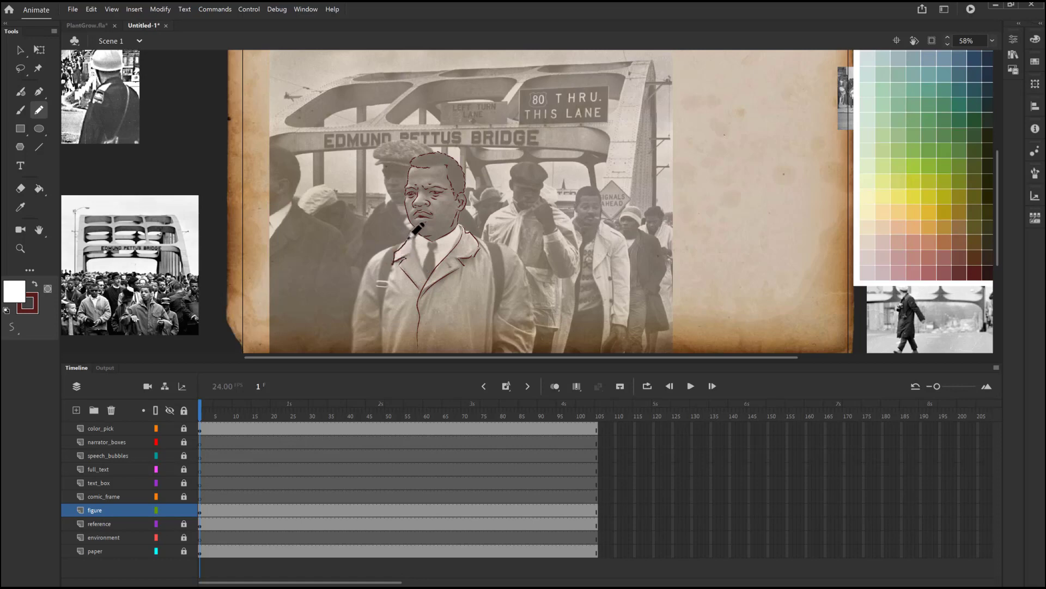
{"action": "left_click_drag", "start_coordinate": [417, 231], "coordinate": [418, 231]}
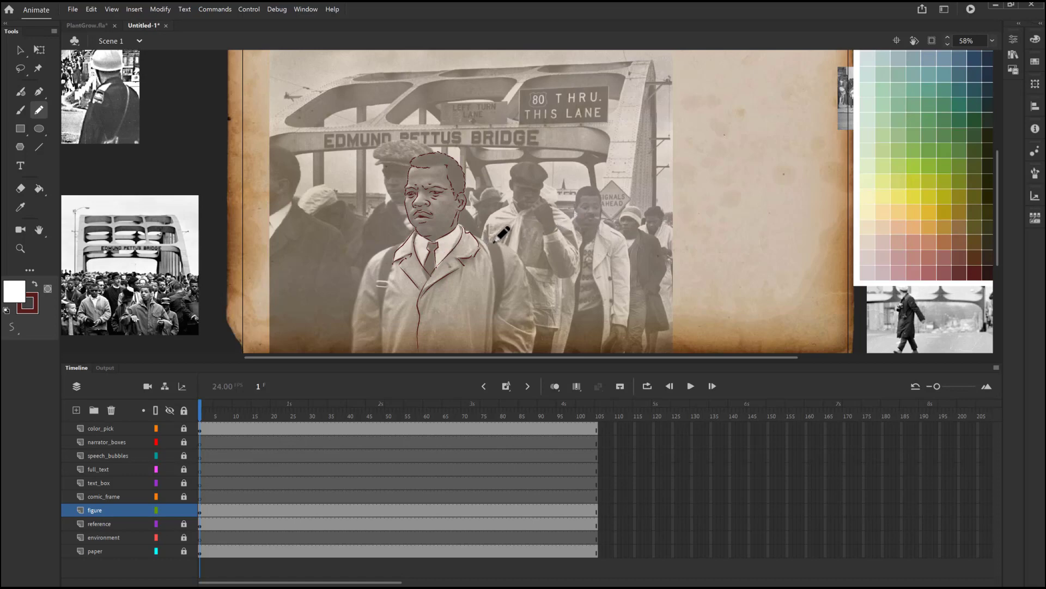
Trace both backpack straps over the man's shoulders, including the buckle on one strap.
{"action": "mouse_move", "coordinate": [493, 240]}
{"action": "left_mouse_down"}
{"action": "mouse_move", "coordinate": [495, 314]}
{"action": "mouse_move", "coordinate": [500, 247]}
{"action": "left_mouse_up"}
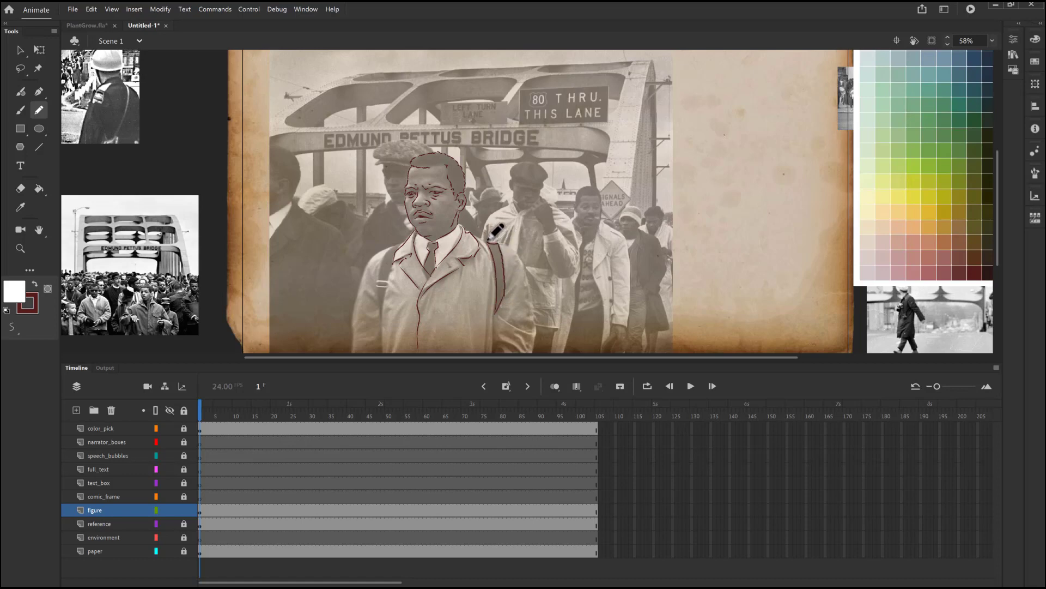
{"action": "mouse_move", "coordinate": [392, 244]}
{"action": "left_mouse_down"}
{"action": "mouse_move", "coordinate": [382, 278]}
{"action": "mouse_move", "coordinate": [404, 243]}
{"action": "left_mouse_up"}
{"action": "left_click_drag", "start_coordinate": [381, 285], "coordinate": [382, 315]}
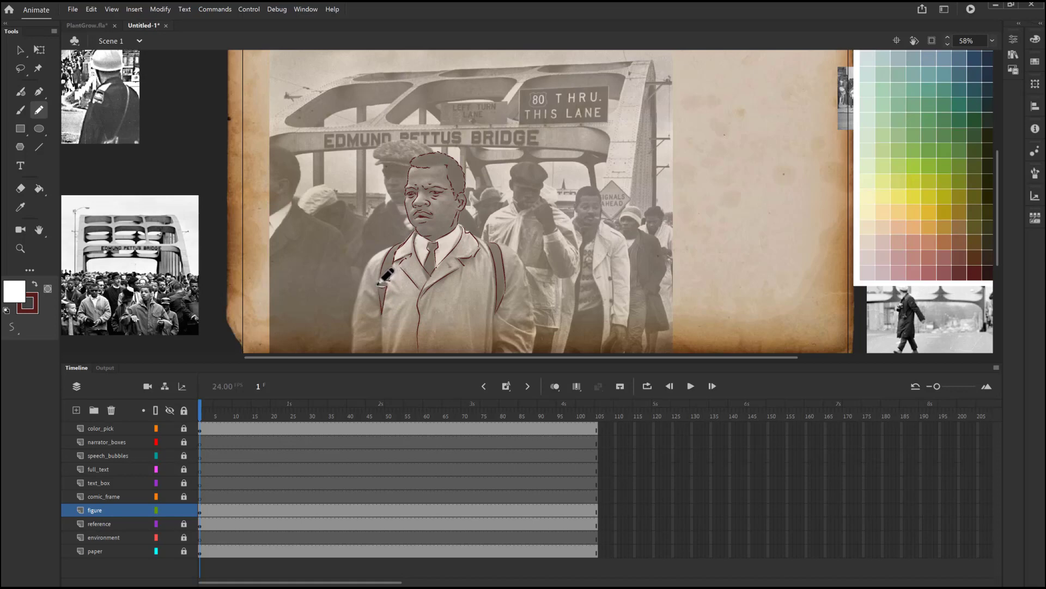
{"action": "mouse_move", "coordinate": [390, 281]}
{"action": "left_mouse_down"}
{"action": "mouse_move", "coordinate": [379, 284]}
{"action": "mouse_move", "coordinate": [388, 274]}
{"action": "left_mouse_up"}
Outline the coat's shoulders and sleeves on both sides and draw the inner sleeve lines down to the page's lower edge.
{"action": "left_click_drag", "start_coordinate": [388, 245], "coordinate": [355, 347]}
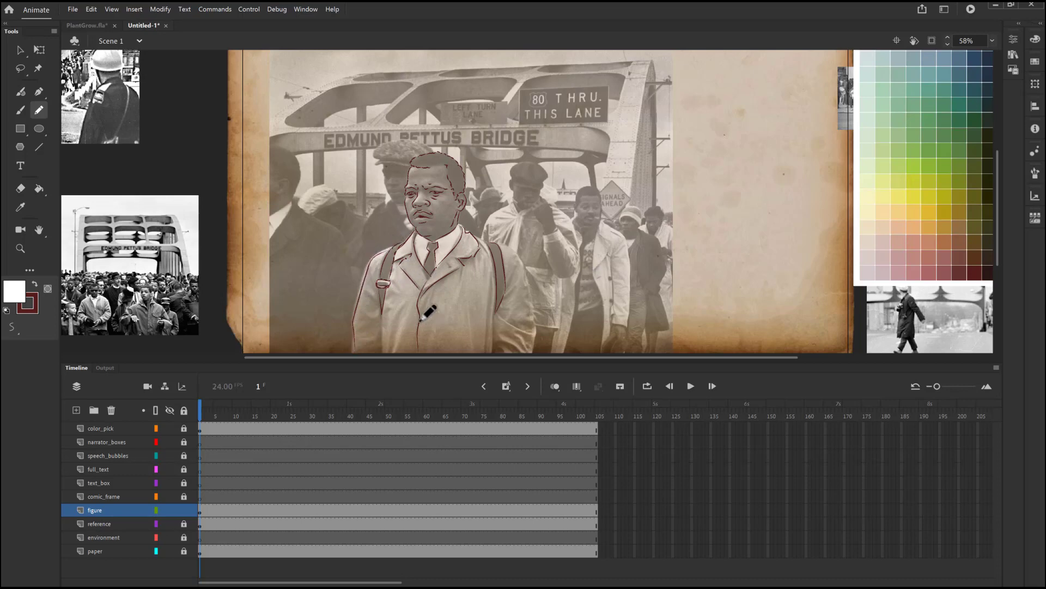
{"action": "left_click_drag", "start_coordinate": [382, 287], "coordinate": [382, 351]}
{"action": "mouse_move", "coordinate": [509, 238]}
{"action": "left_mouse_down"}
{"action": "mouse_move", "coordinate": [530, 261]}
{"action": "mouse_move", "coordinate": [540, 328]}
{"action": "left_mouse_up"}
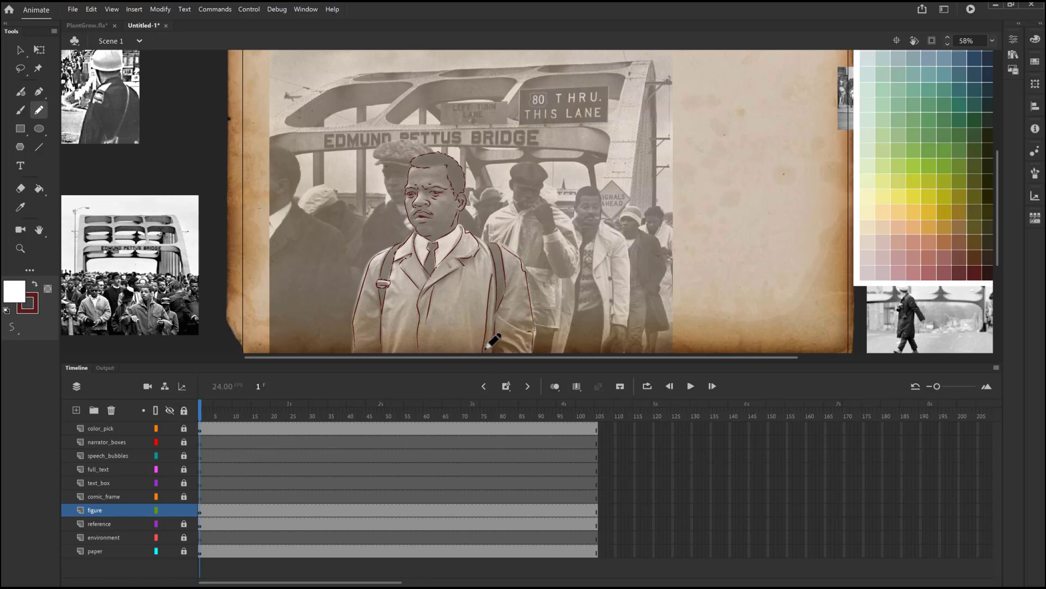
Hide the reference layer to leave only the traced figure on the paper background.
{"action": "key", "text": "z"}
{"action": "left_click", "coordinate": [507, 300], "text": "alt"}
{"action": "left_click_drag", "start_coordinate": [565, 91], "coordinate": [518, 230]}
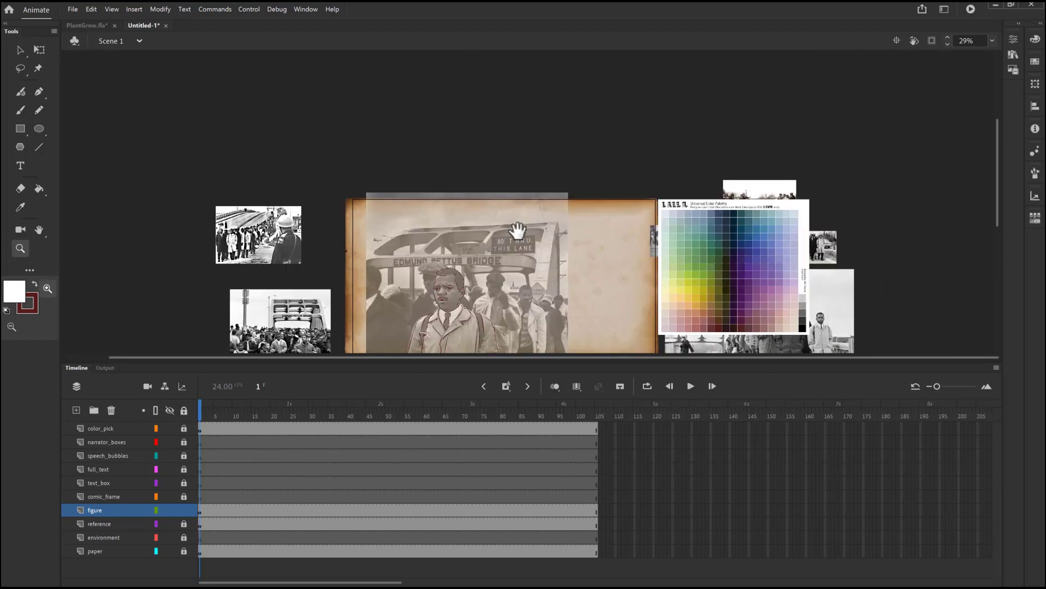
{"action": "left_click", "coordinate": [170, 524]}
{"action": "left_click", "coordinate": [169, 523]}
{"action": "left_click", "coordinate": [169, 523]}
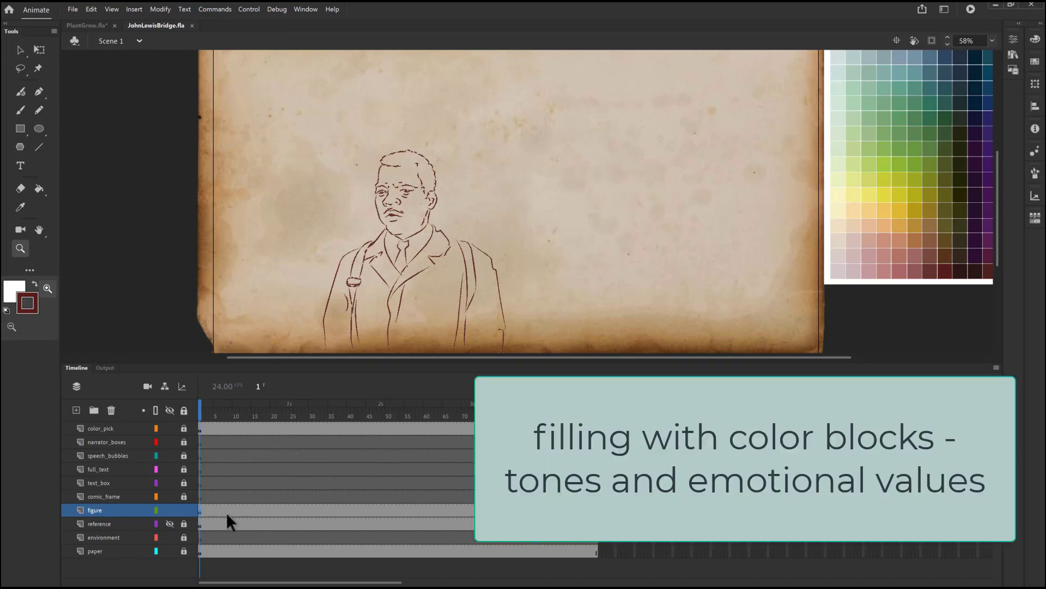
Convert the drawing on the figure layer to a graphic symbol named JohnLewis and open the symbol for editing.
{"action": "left_click", "coordinate": [229, 511]}
{"action": "left_click", "coordinate": [201, 511]}
{"action": "left_click", "coordinate": [161, 10]}
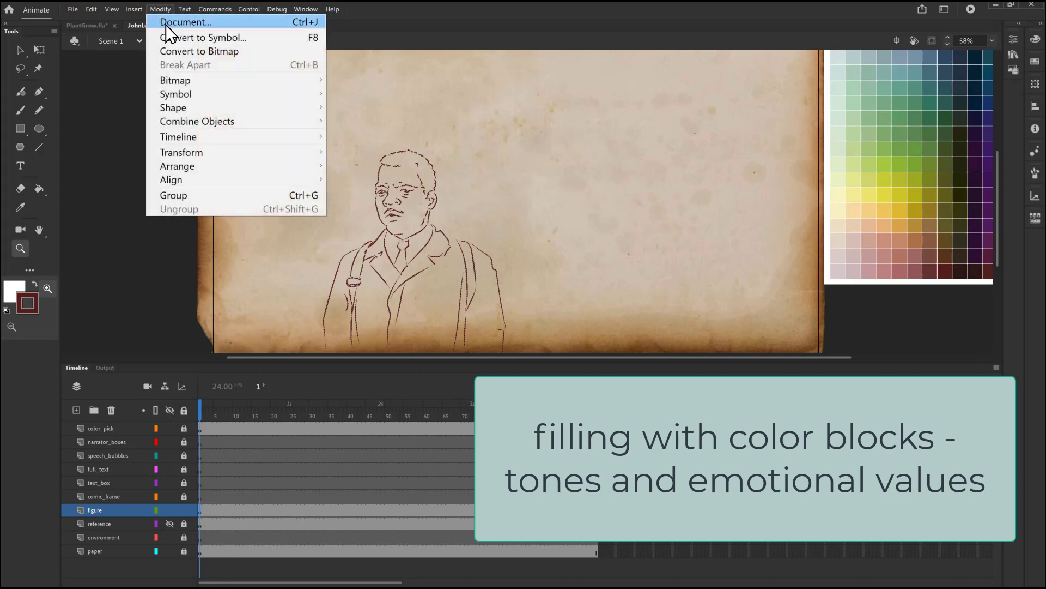
{"action": "mouse_move", "coordinate": [218, 163]}
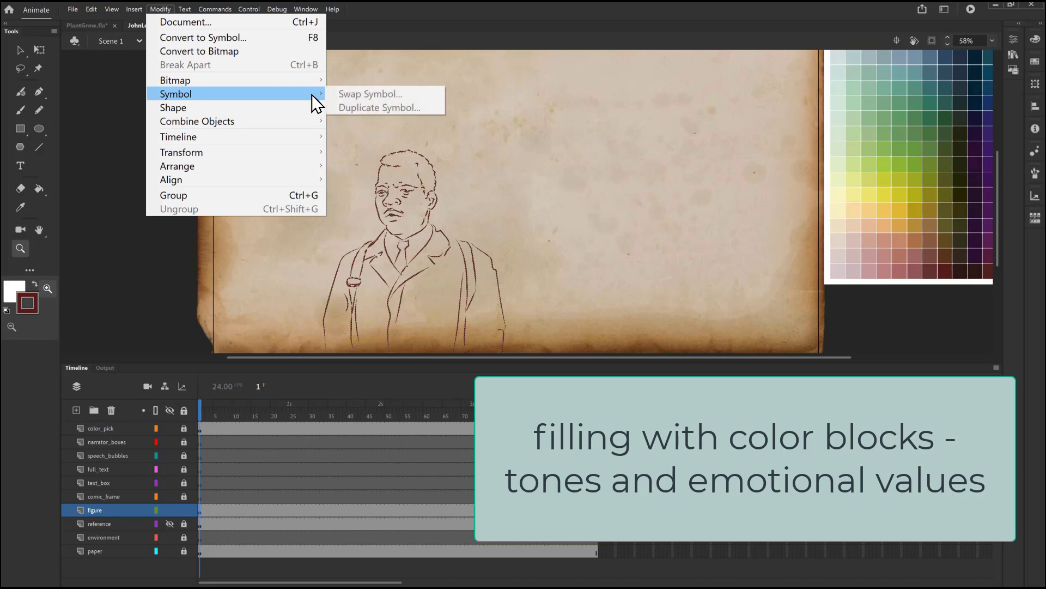
{"action": "left_click", "coordinate": [248, 39]}
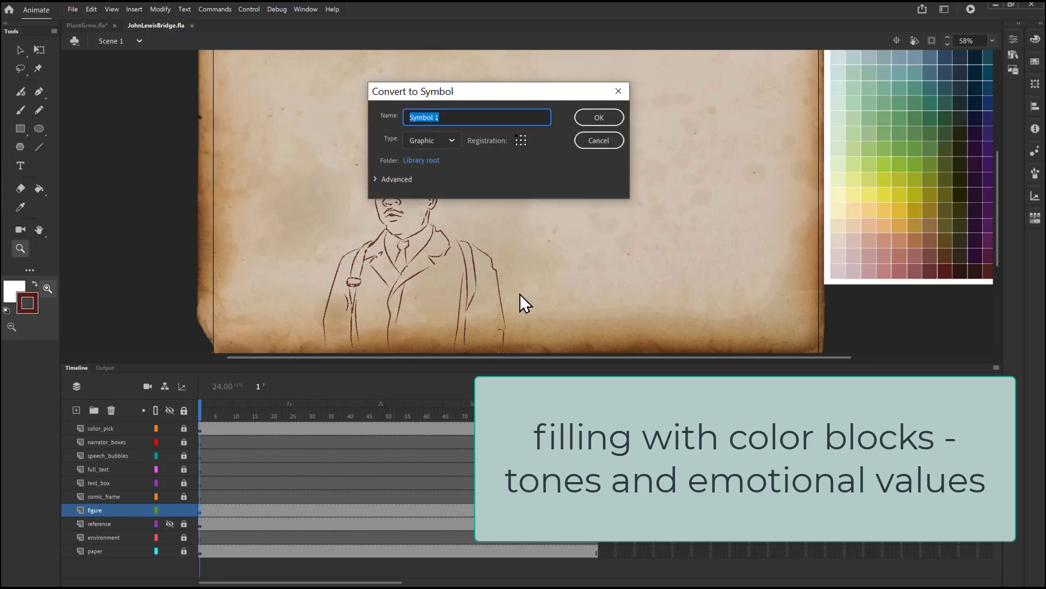
{"action": "type", "text": "JohnLewis"}
{"action": "key", "text": "Return"}
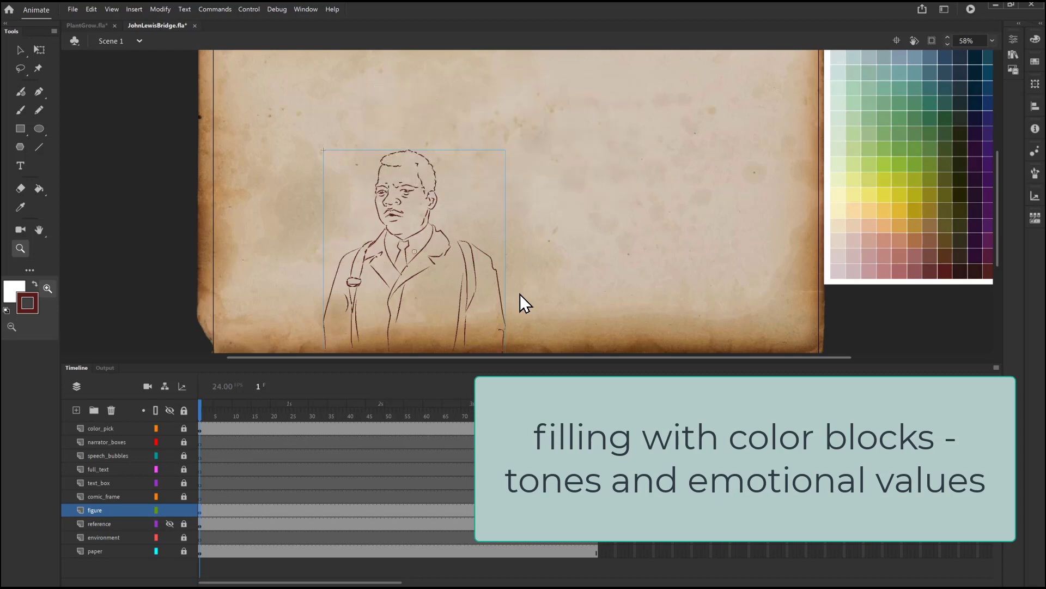
{"action": "key", "text": "v"}
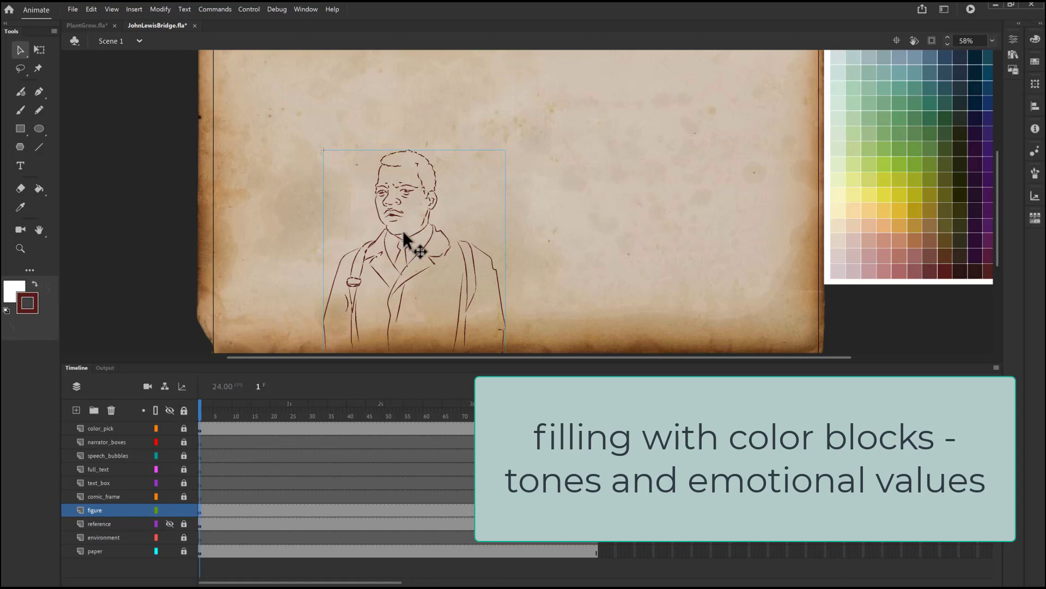
{"action": "double_click", "coordinate": [398, 240]}
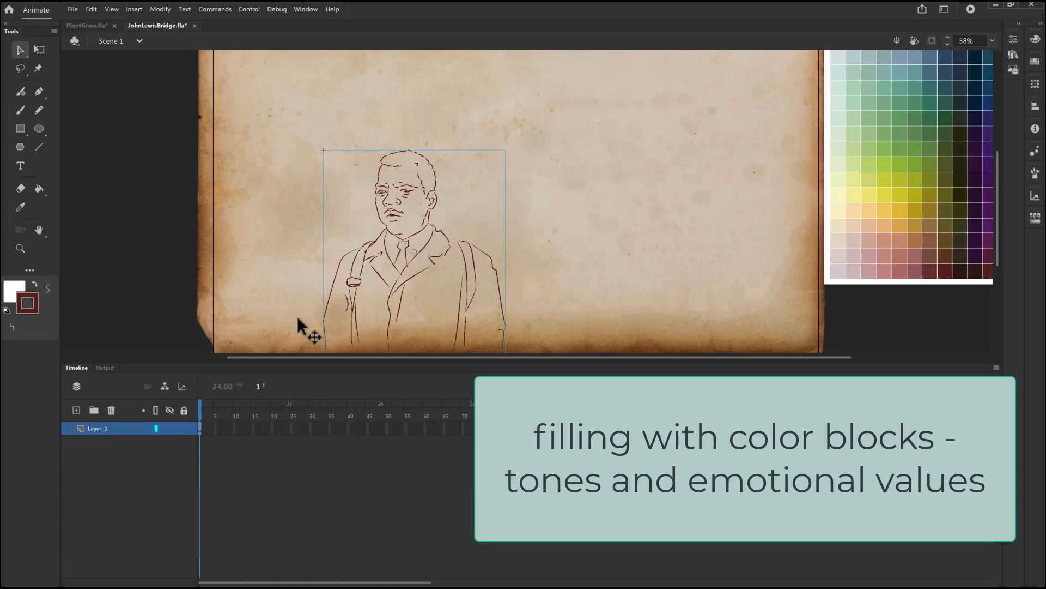
Rename the layer holding the line art inside the symbol as figure.
{"action": "double_click", "coordinate": [93, 428]}
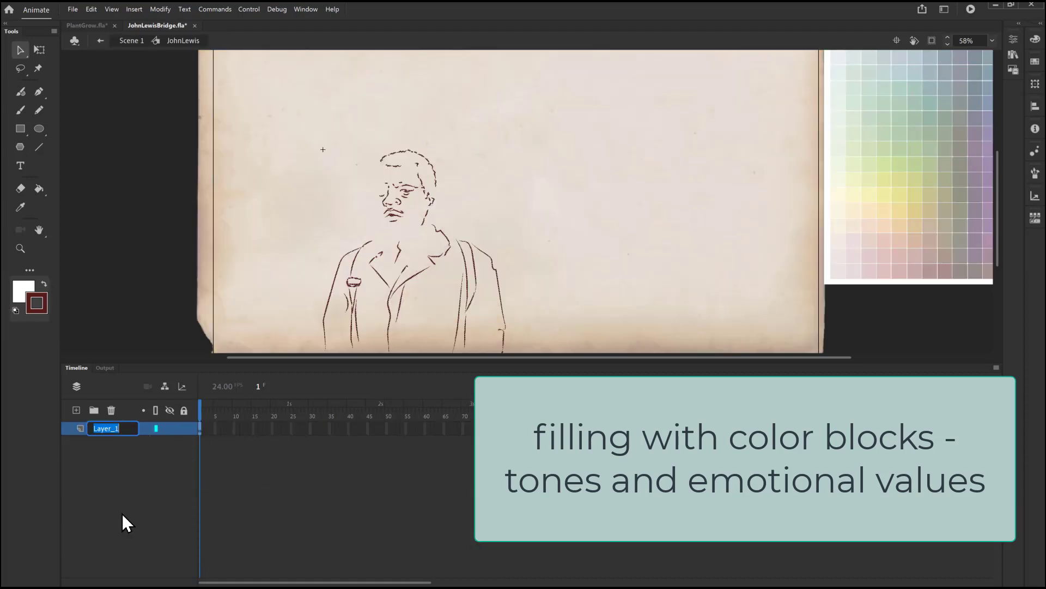
{"action": "type", "text": "figure"}
{"action": "key", "text": "Return"}
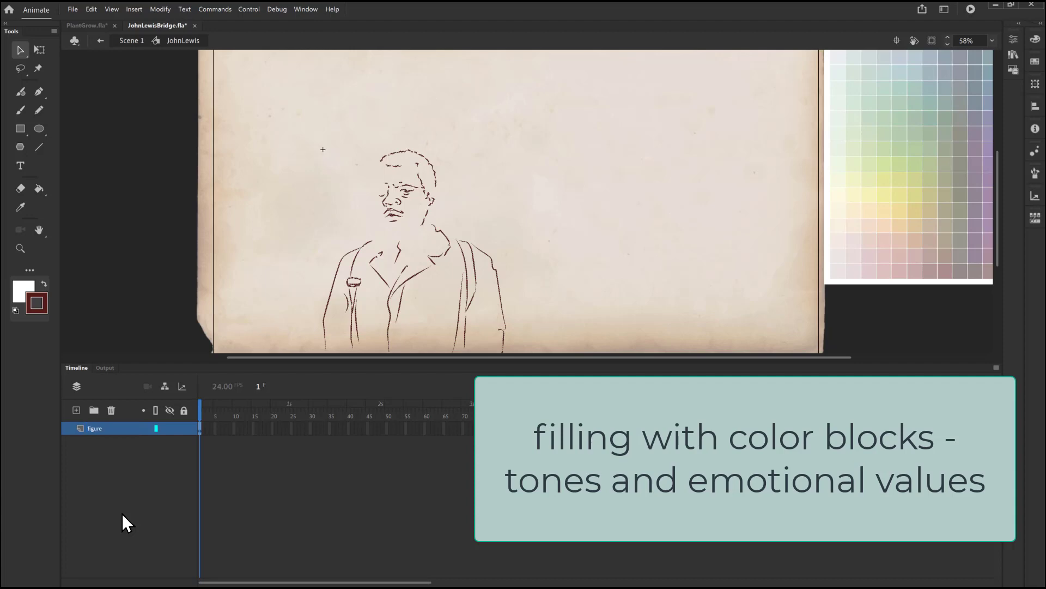
Add a new layer beneath the figure layer and name it color_blocks.
{"action": "left_click", "coordinate": [76, 409]}
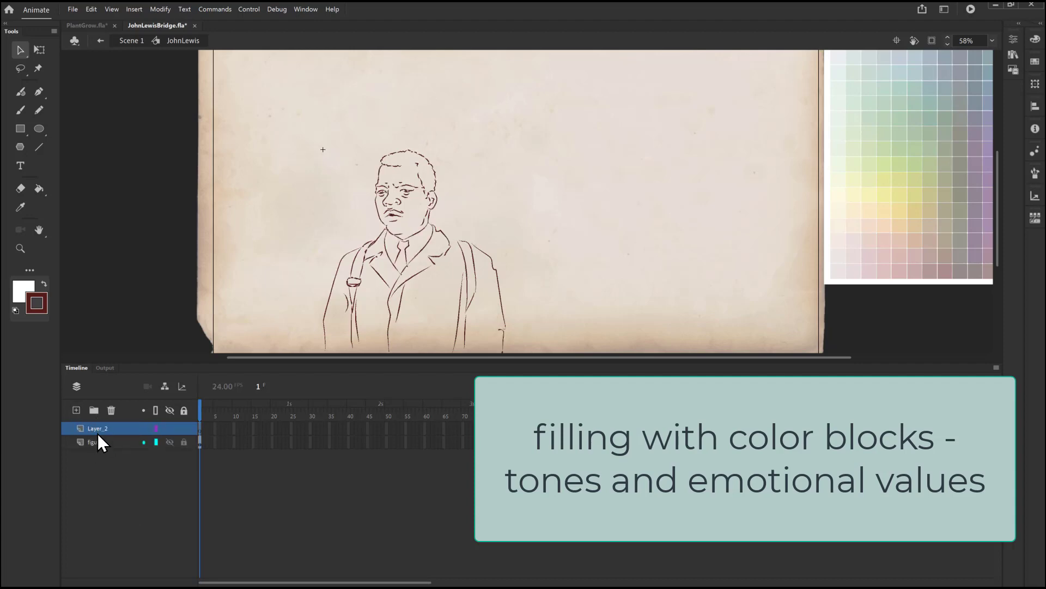
{"action": "left_click_drag", "start_coordinate": [97, 436], "coordinate": [102, 426]}
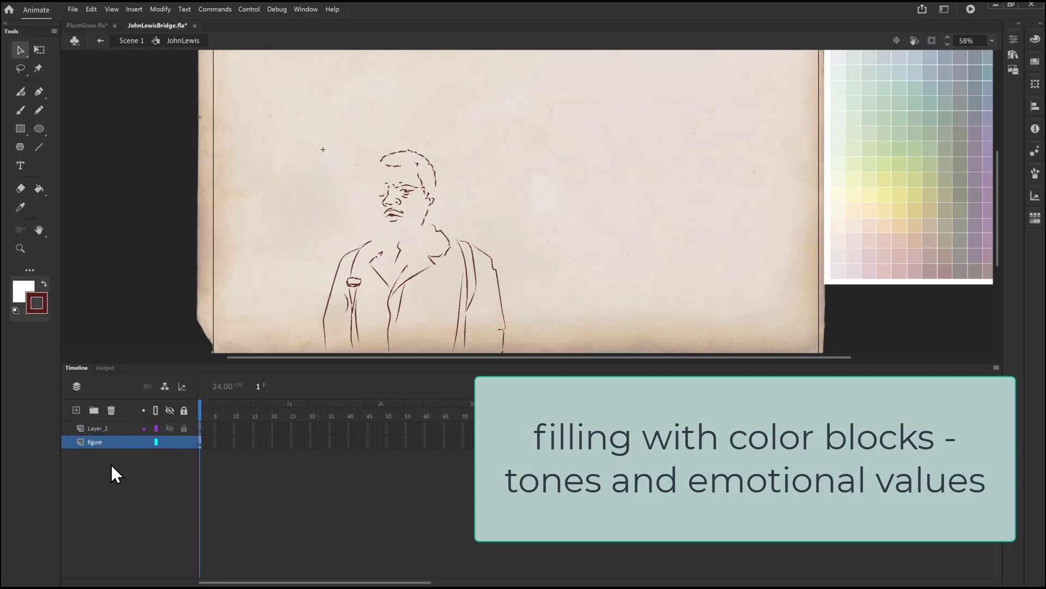
{"action": "left_click", "coordinate": [100, 430]}
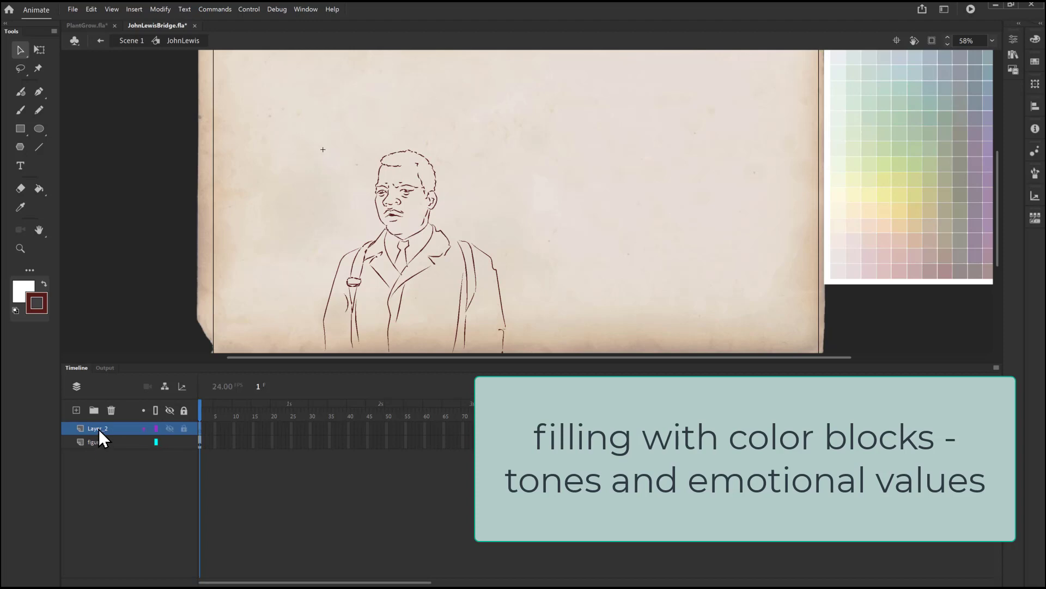
{"action": "left_click_drag", "start_coordinate": [100, 429], "coordinate": [101, 450]}
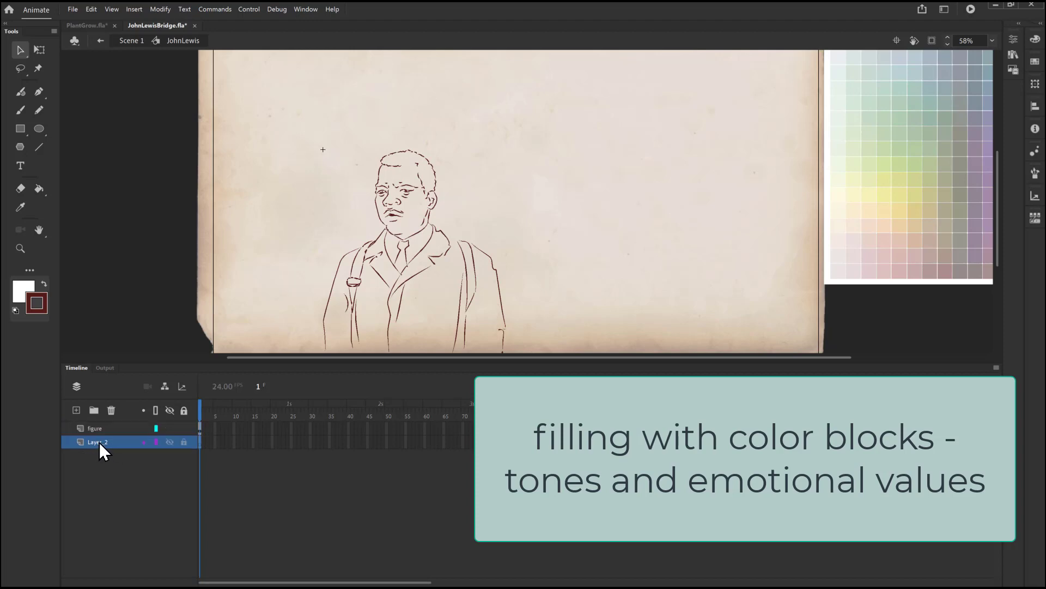
{"action": "double_click", "coordinate": [99, 442]}
{"action": "type", "text": "color blocks"}
{"action": "key", "text": "Return"}
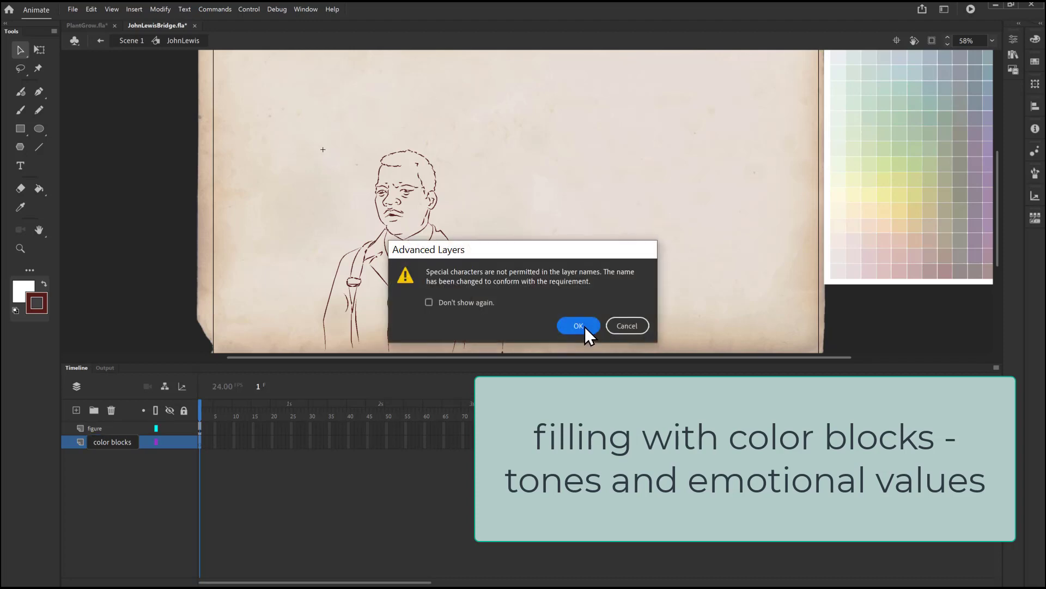
{"action": "left_click", "coordinate": [579, 326]}
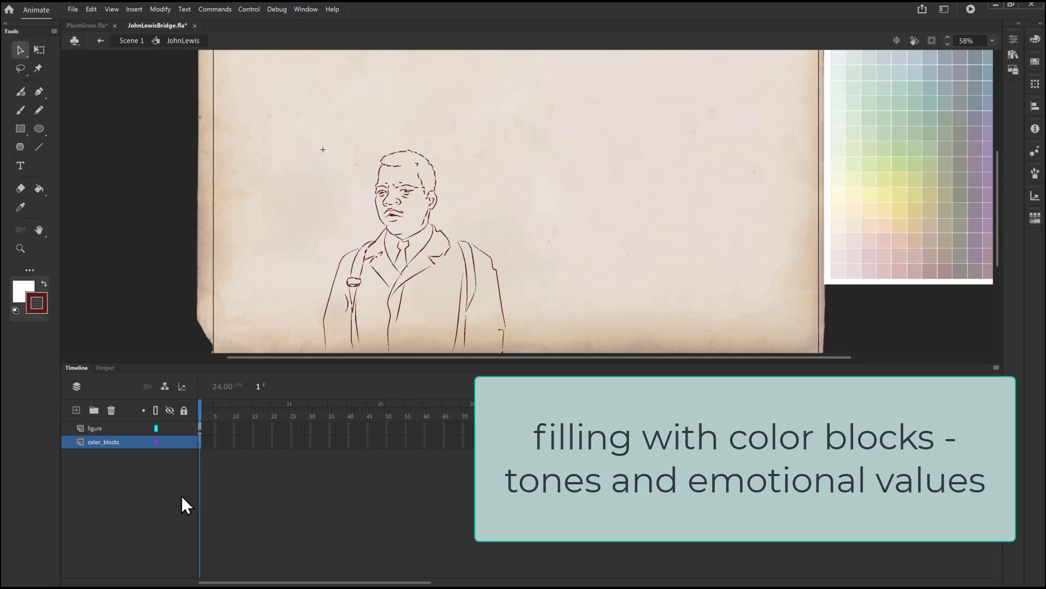
Try to sample a fill color from the palette chart while still editing inside the symbol.
{"action": "key", "text": "z"}
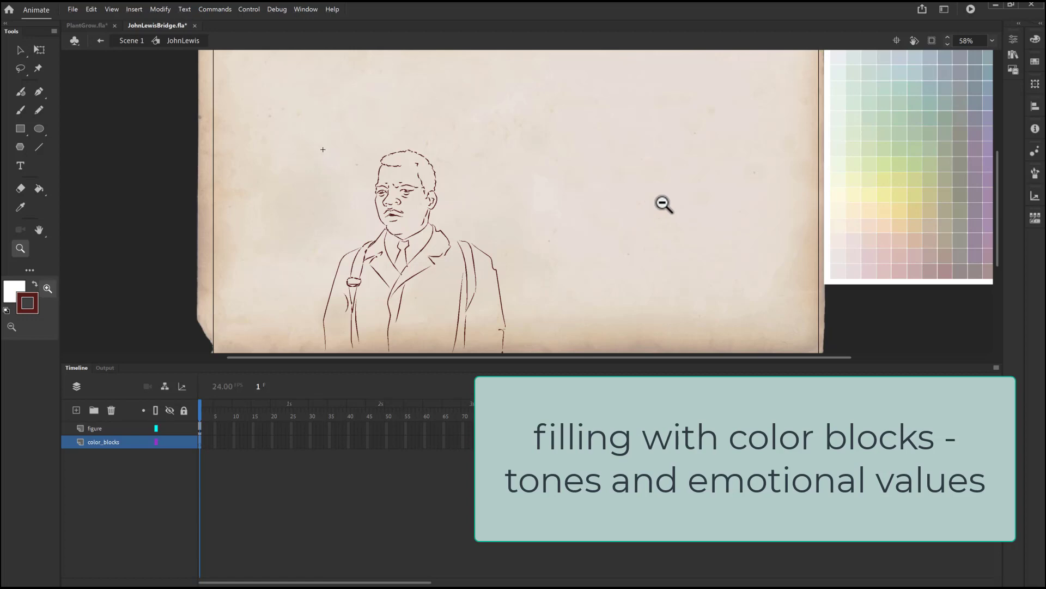
{"action": "left_click", "coordinate": [669, 214], "text": "alt"}
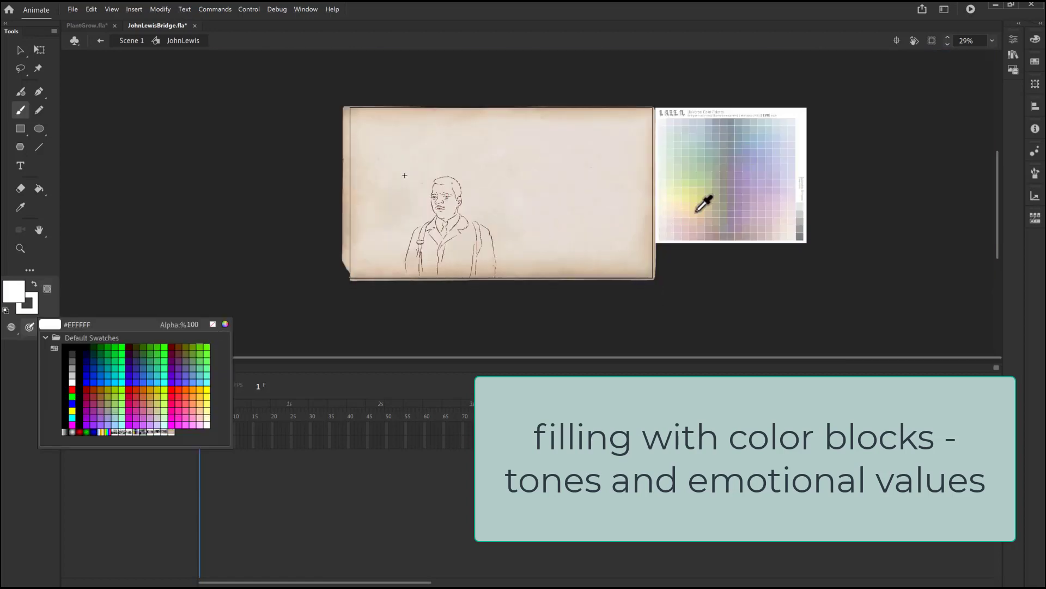
{"action": "left_click", "coordinate": [733, 214]}
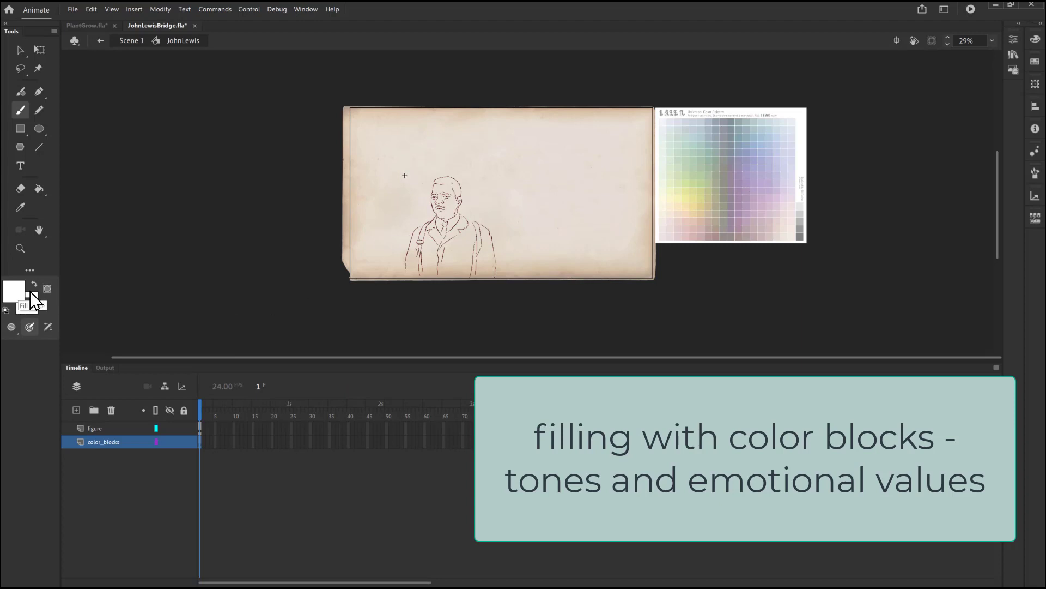
Return to Scene 1, unlock all layers and sample a brown fill color from the palette chart.
{"action": "left_click", "coordinate": [131, 42]}
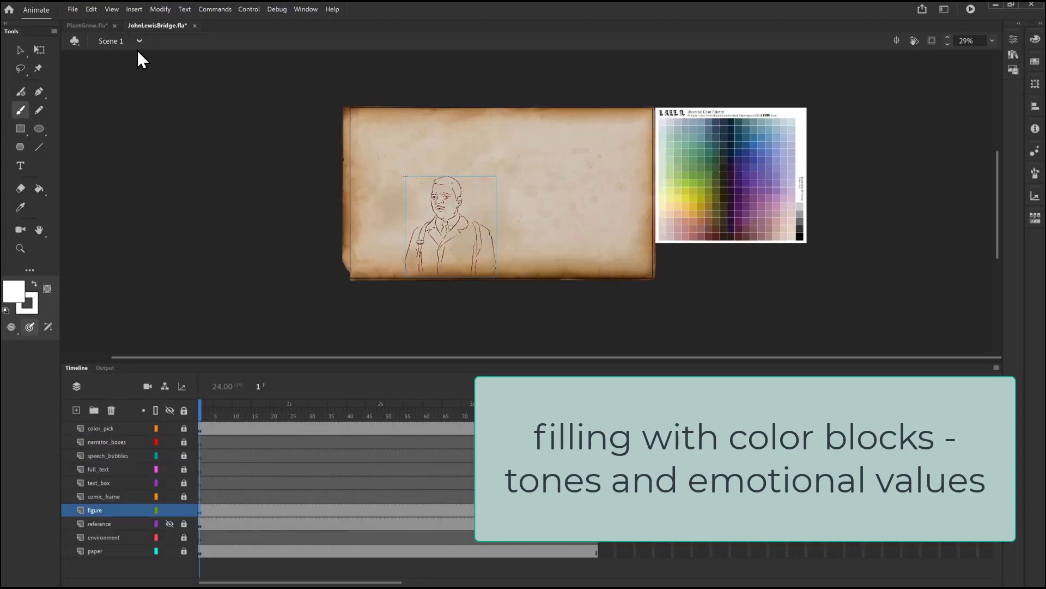
{"action": "key", "text": "i"}
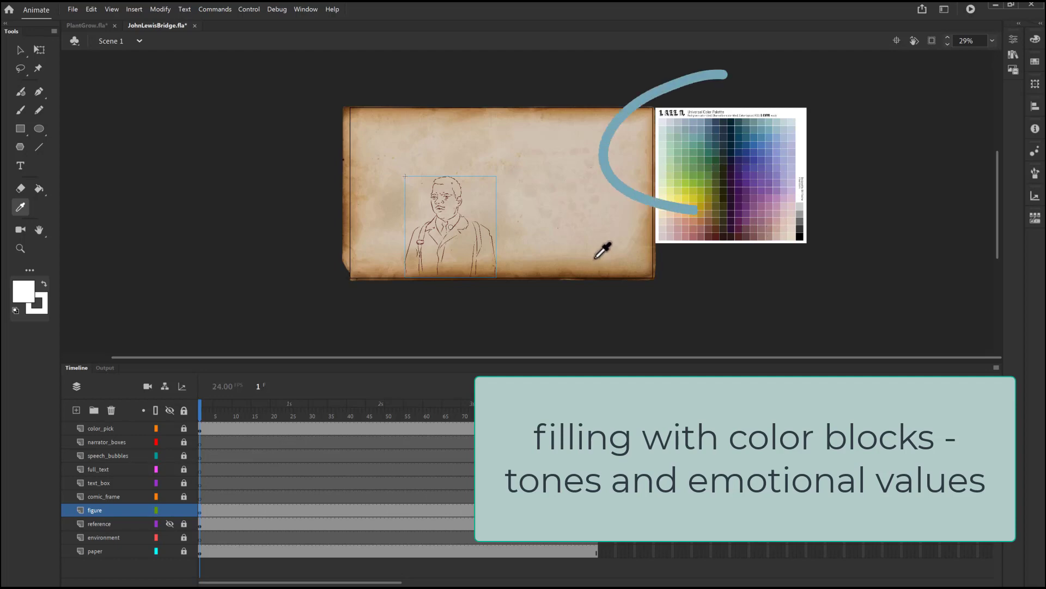
{"action": "key", "text": "k"}
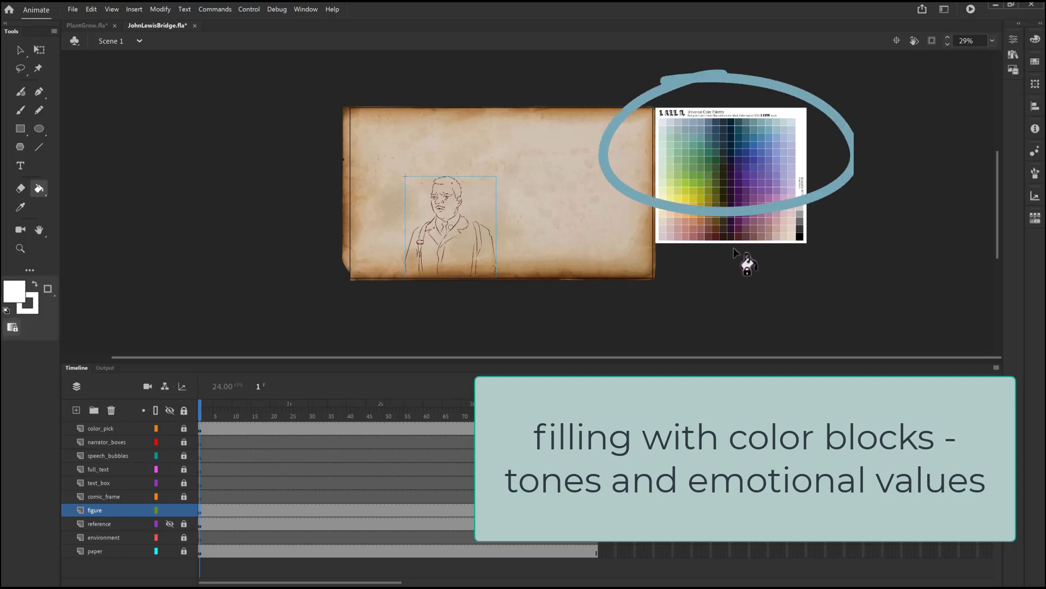
{"action": "key", "text": "i"}
{"action": "left_click", "coordinate": [755, 227]}
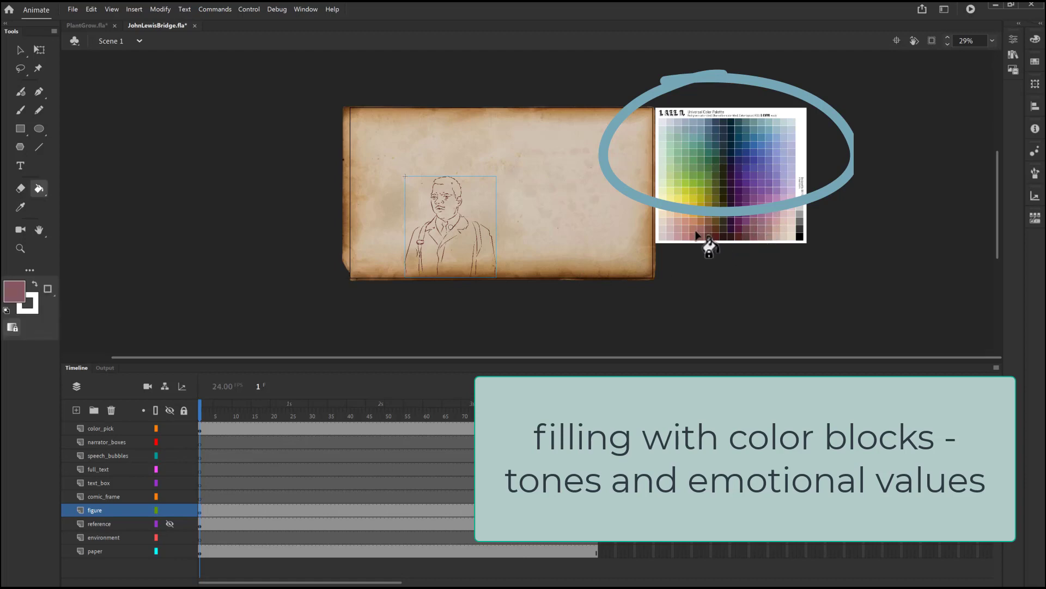
{"action": "key", "text": "i"}
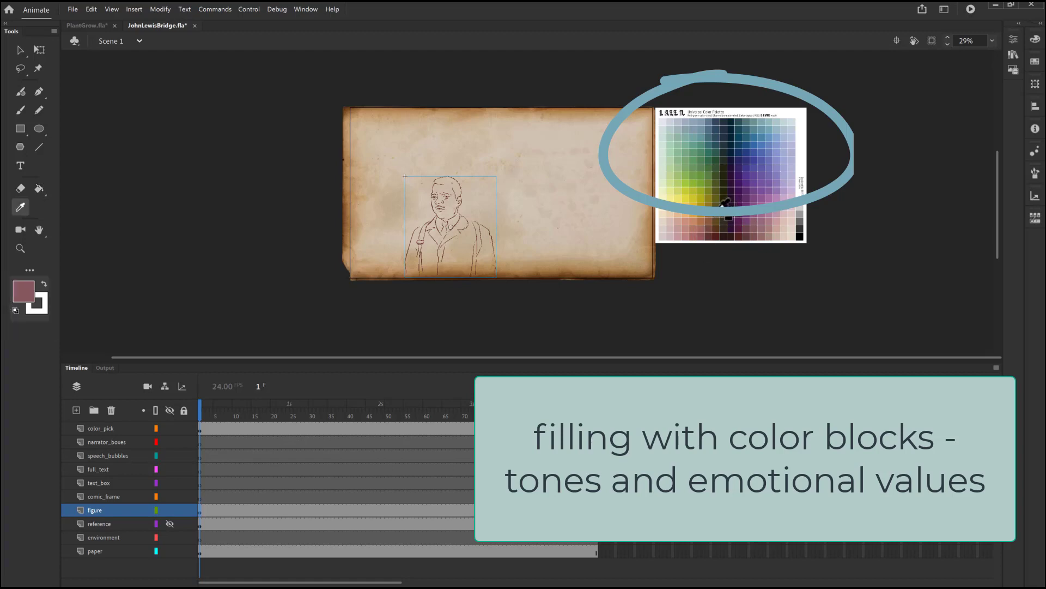
{"action": "left_click", "coordinate": [724, 218]}
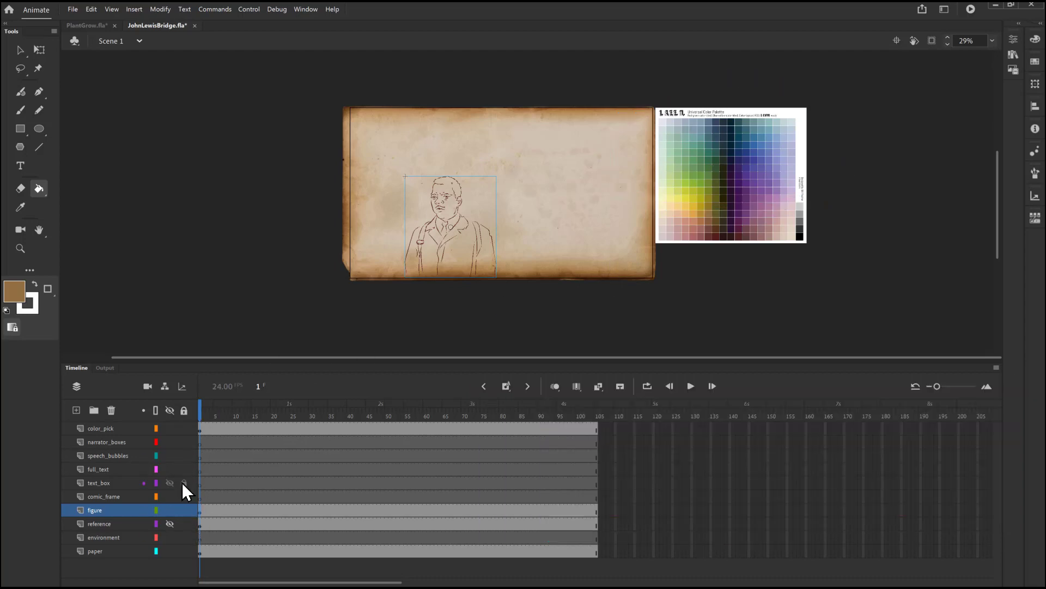
Reopen the JohnLewis symbol and paint the man's tie brown on the color_blocks layer.
{"action": "key", "text": "v"}
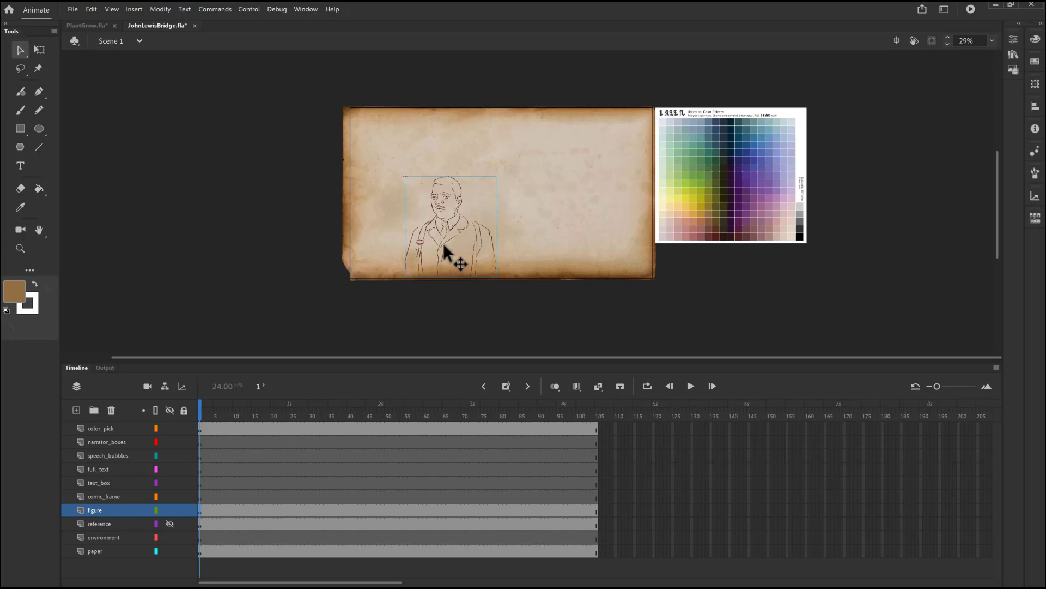
{"action": "double_click", "coordinate": [444, 224]}
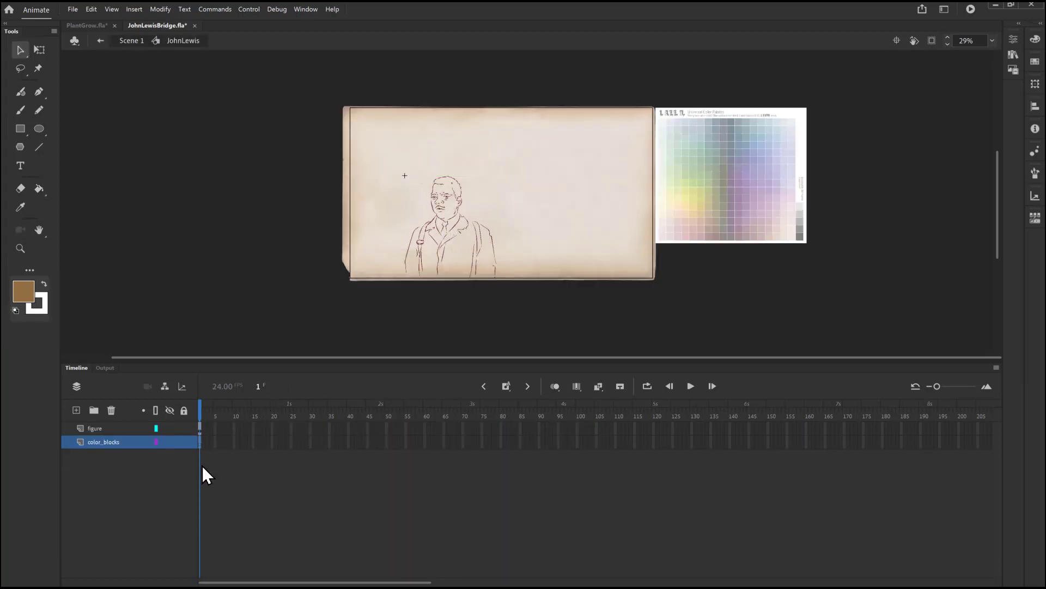
{"action": "key", "text": "z"}
{"action": "left_click", "coordinate": [456, 245]}
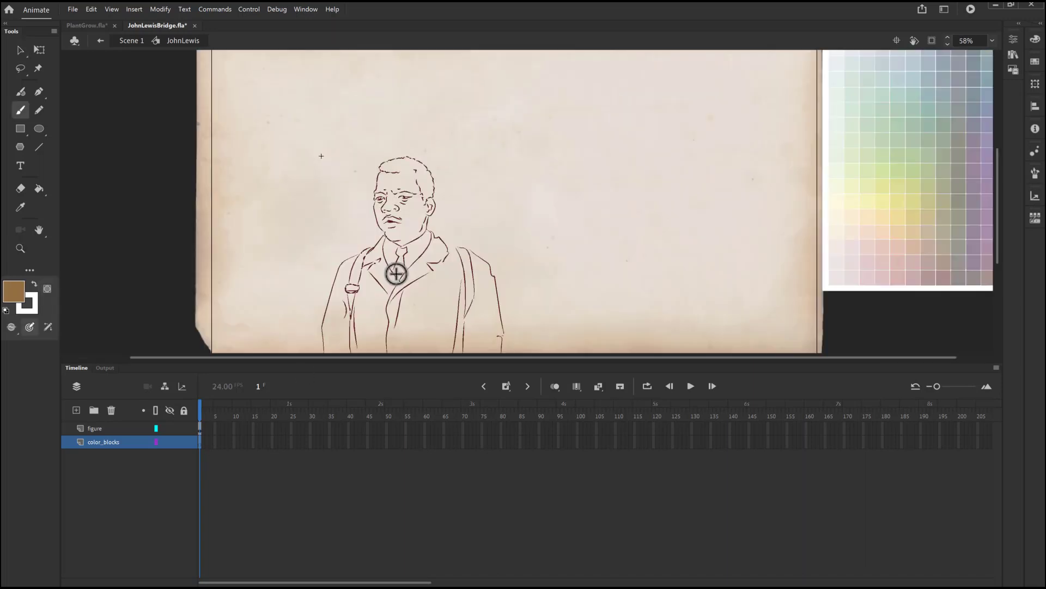
{"action": "left_click", "coordinate": [402, 272]}
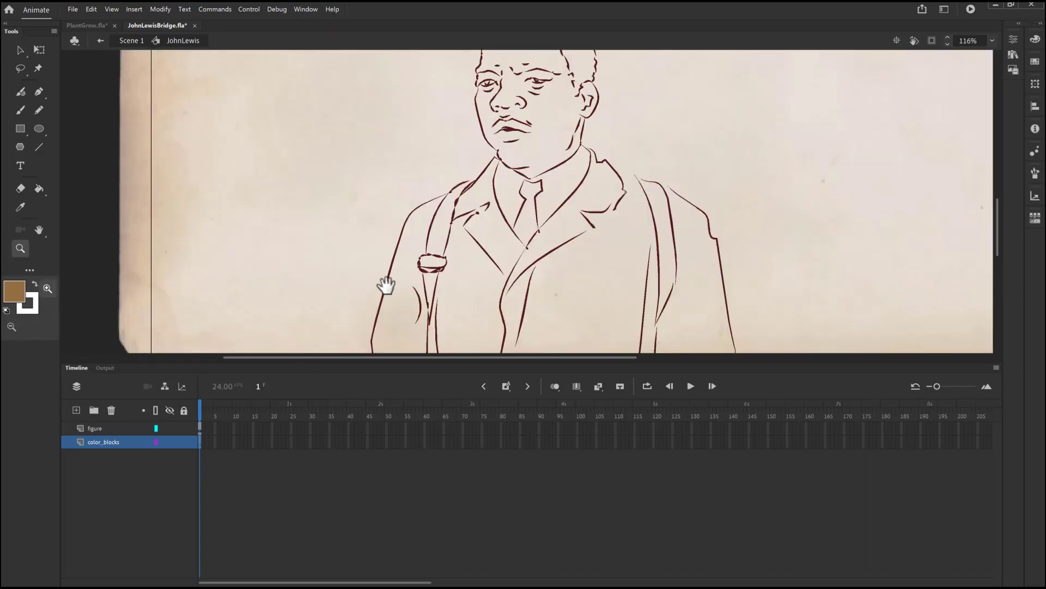
{"action": "mouse_move", "coordinate": [380, 290]}
{"action": "left_mouse_down"}
{"action": "mouse_move", "coordinate": [374, 299]}
{"action": "mouse_move", "coordinate": [381, 273]}
{"action": "mouse_move", "coordinate": [362, 301]}
{"action": "mouse_move", "coordinate": [371, 251]}
{"action": "mouse_move", "coordinate": [367, 311]}
{"action": "mouse_move", "coordinate": [384, 318]}
{"action": "mouse_move", "coordinate": [391, 303]}
{"action": "mouse_move", "coordinate": [366, 325]}
{"action": "left_mouse_up"}
{"action": "key", "text": "b"}
{"action": "key", "text": "e"}
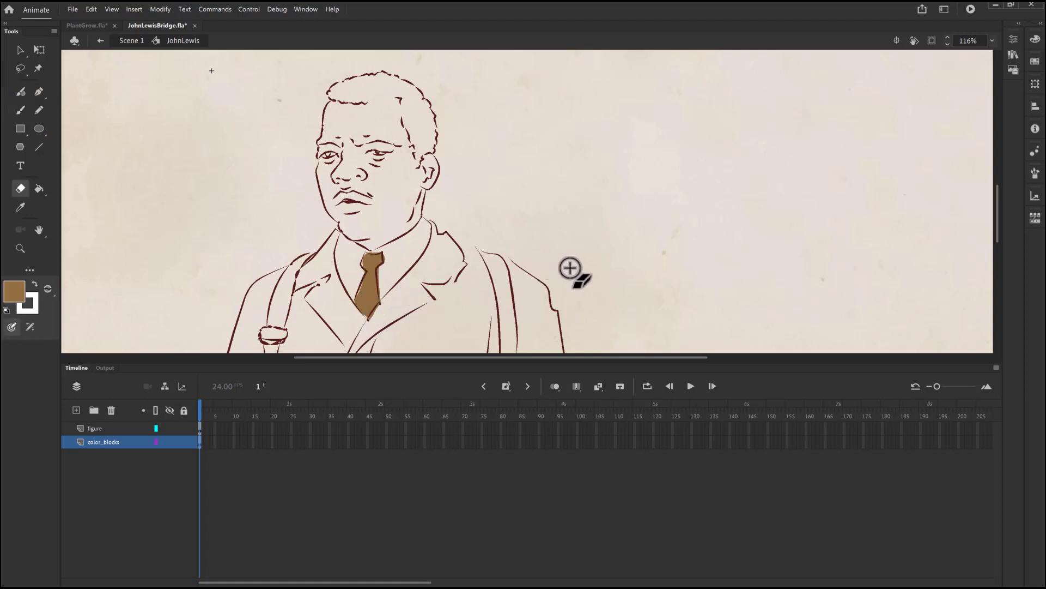
Paint both backpack straps and the man's hair with the same brown on the color_blocks layer.
{"action": "left_click_drag", "start_coordinate": [484, 294], "coordinate": [474, 233]}
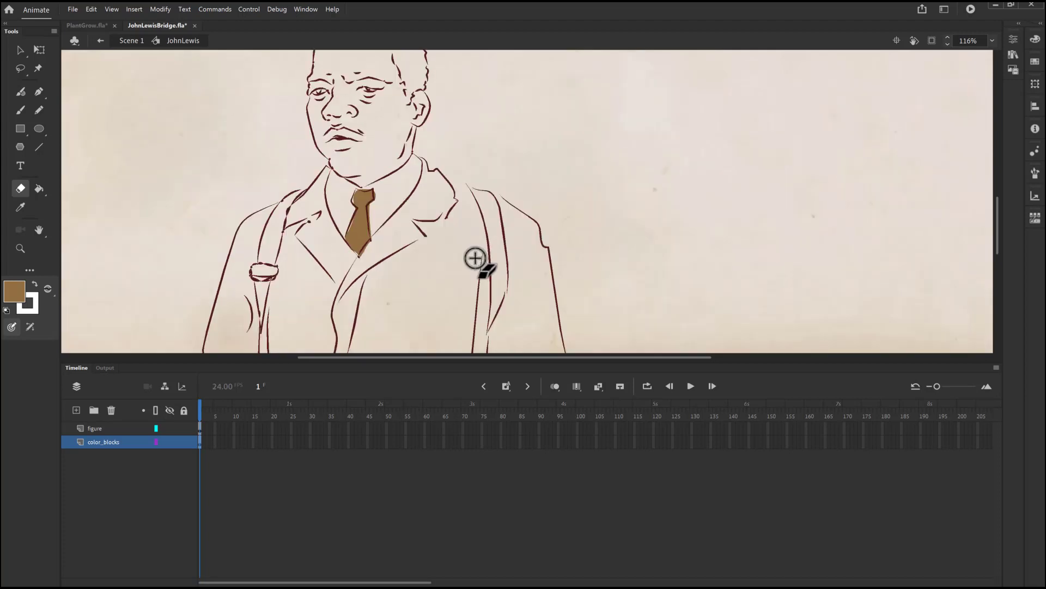
{"action": "key", "text": "z"}
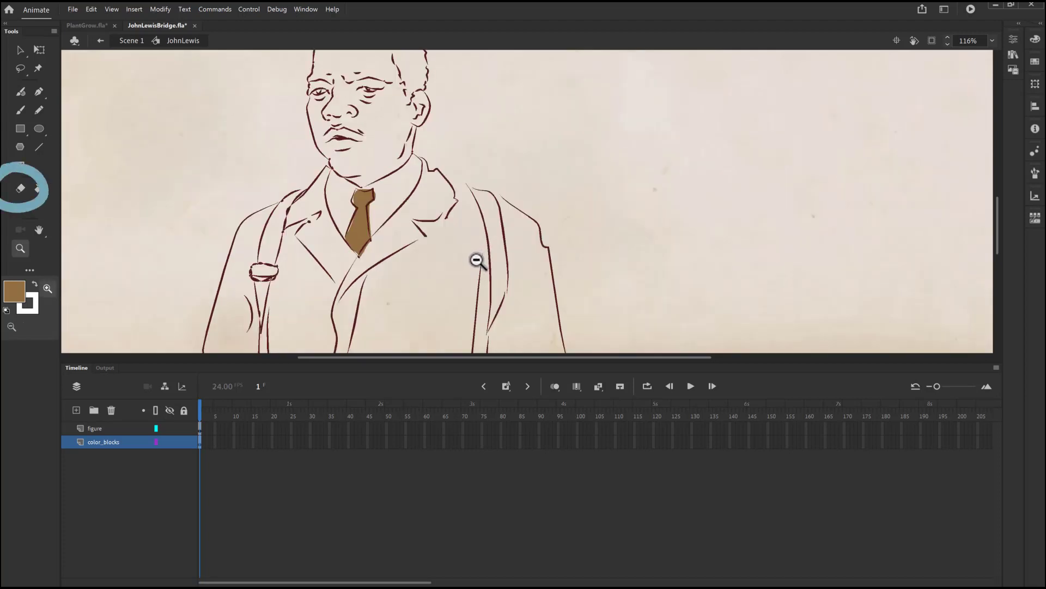
{"action": "left_click", "coordinate": [478, 266], "text": "alt"}
{"action": "left_click_drag", "start_coordinate": [505, 236], "coordinate": [437, 282]}
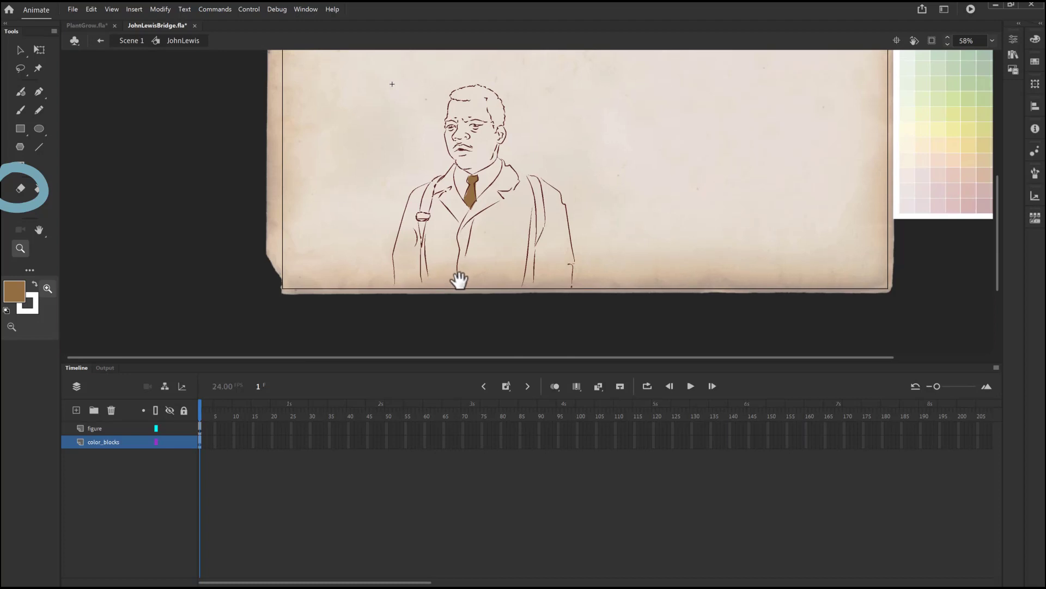
{"action": "key", "text": "b"}
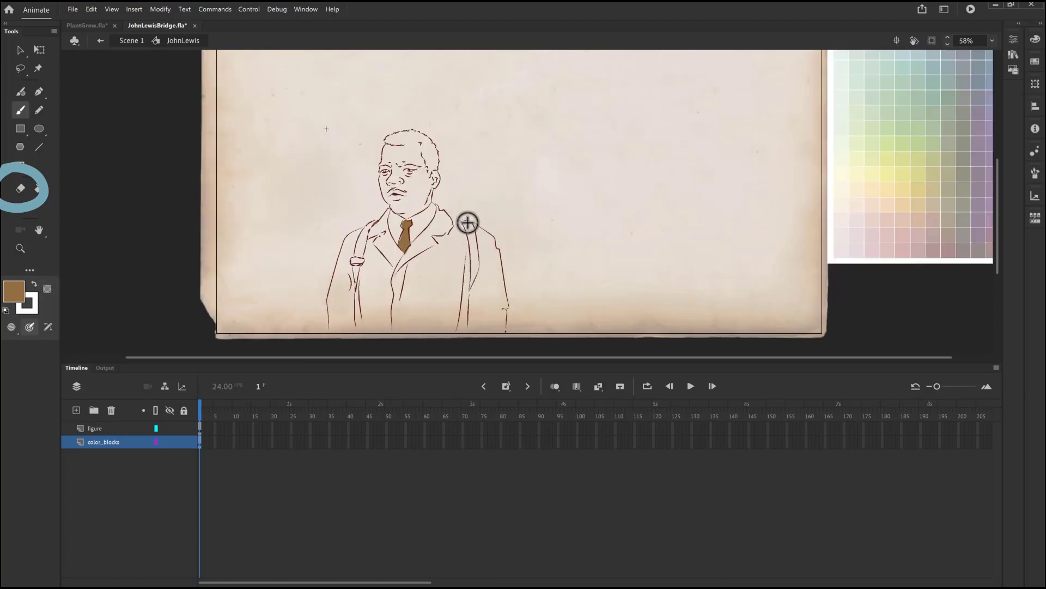
{"action": "mouse_move", "coordinate": [466, 222]}
{"action": "left_mouse_down"}
{"action": "mouse_move", "coordinate": [474, 283]}
{"action": "mouse_move", "coordinate": [470, 234]}
{"action": "left_mouse_up"}
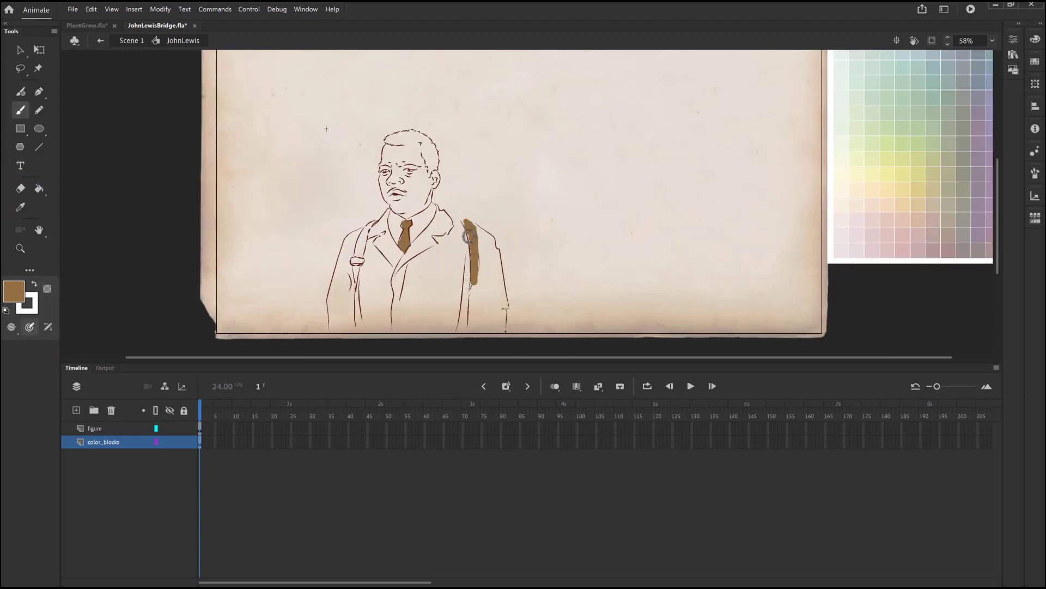
{"action": "mouse_move", "coordinate": [374, 225]}
{"action": "left_mouse_down"}
{"action": "mouse_move", "coordinate": [357, 280]}
{"action": "mouse_move", "coordinate": [356, 248]}
{"action": "mouse_move", "coordinate": [378, 221]}
{"action": "left_mouse_up"}
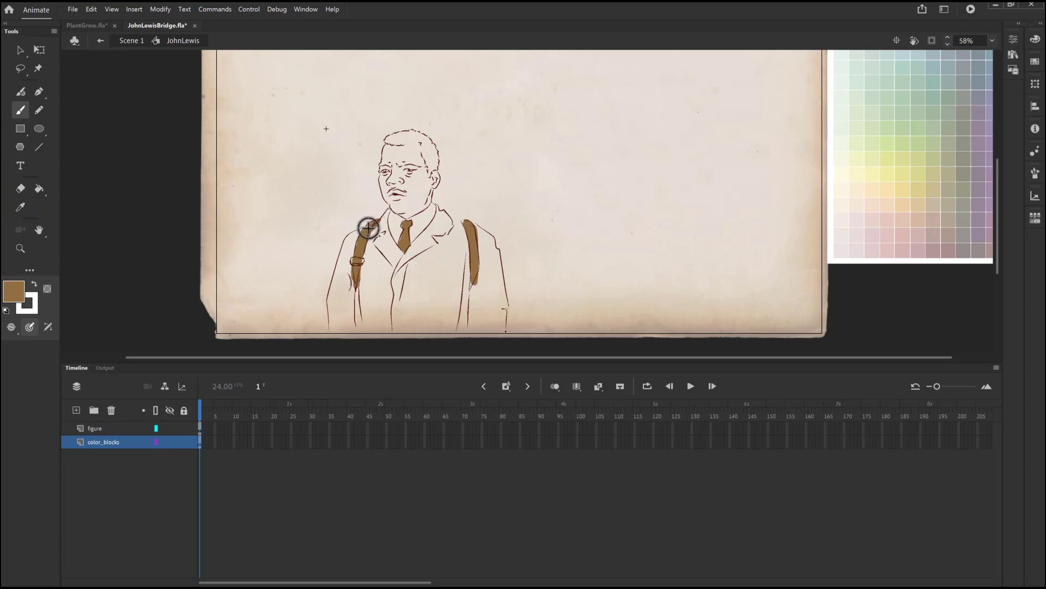
{"action": "mouse_move", "coordinate": [409, 138]}
{"action": "left_mouse_down"}
{"action": "mouse_move", "coordinate": [390, 136]}
{"action": "mouse_move", "coordinate": [431, 156]}
{"action": "mouse_move", "coordinate": [410, 130]}
{"action": "left_mouse_up"}
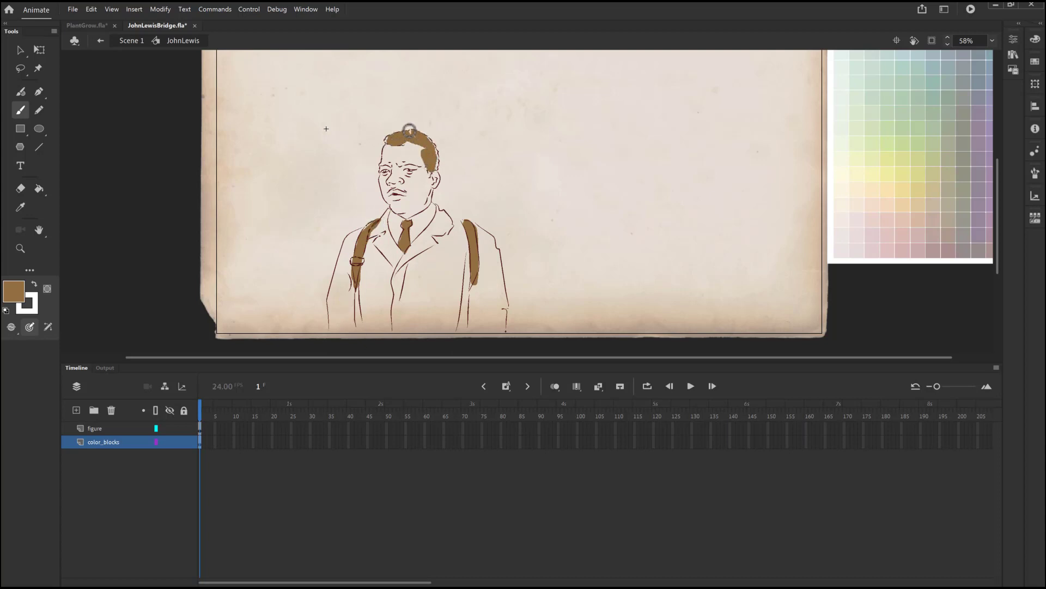
{"action": "mouse_move", "coordinate": [434, 164]}
{"action": "left_mouse_down"}
{"action": "mouse_move", "coordinate": [428, 143]}
{"action": "mouse_move", "coordinate": [388, 136]}
{"action": "mouse_move", "coordinate": [433, 143]}
{"action": "mouse_move", "coordinate": [438, 168]}
{"action": "left_mouse_up"}
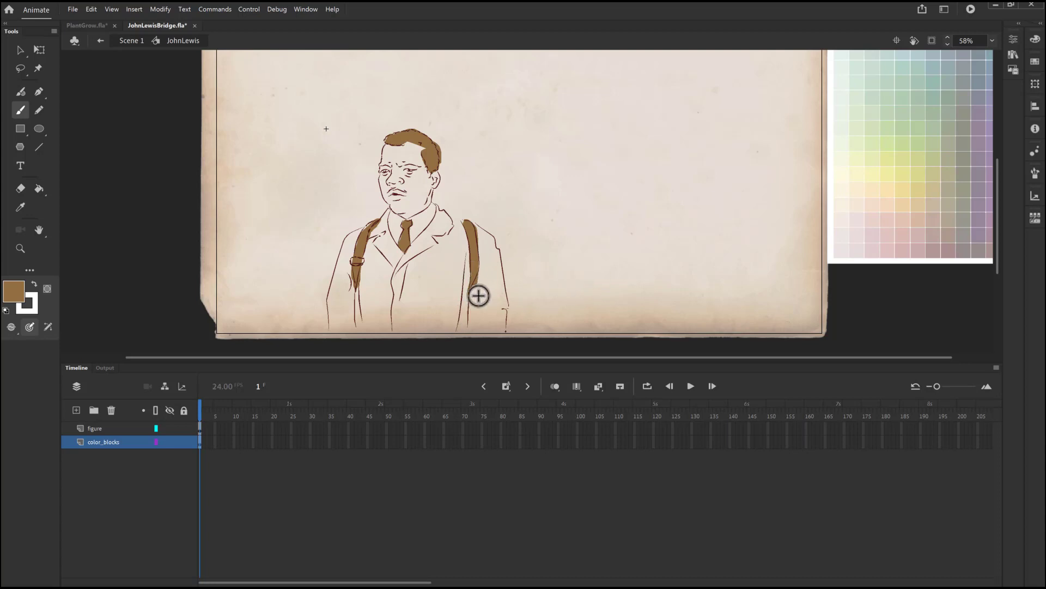
Erase the excess brown paint around the lower ends of both backpack straps.
{"action": "key", "text": "e"}
{"action": "left_click_drag", "start_coordinate": [480, 282], "coordinate": [471, 296]}
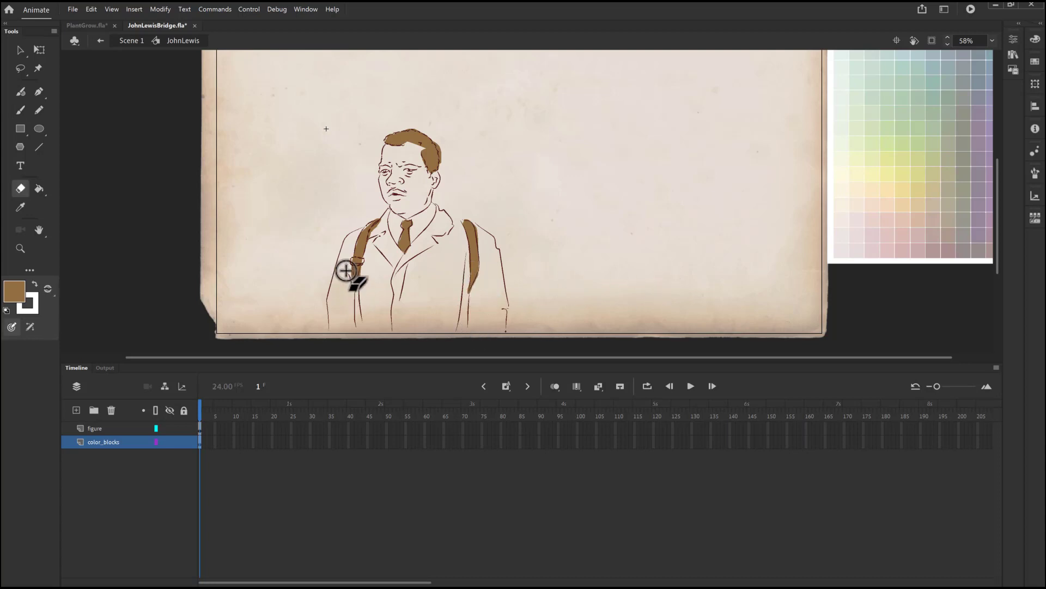
{"action": "left_click_drag", "start_coordinate": [347, 264], "coordinate": [352, 306]}
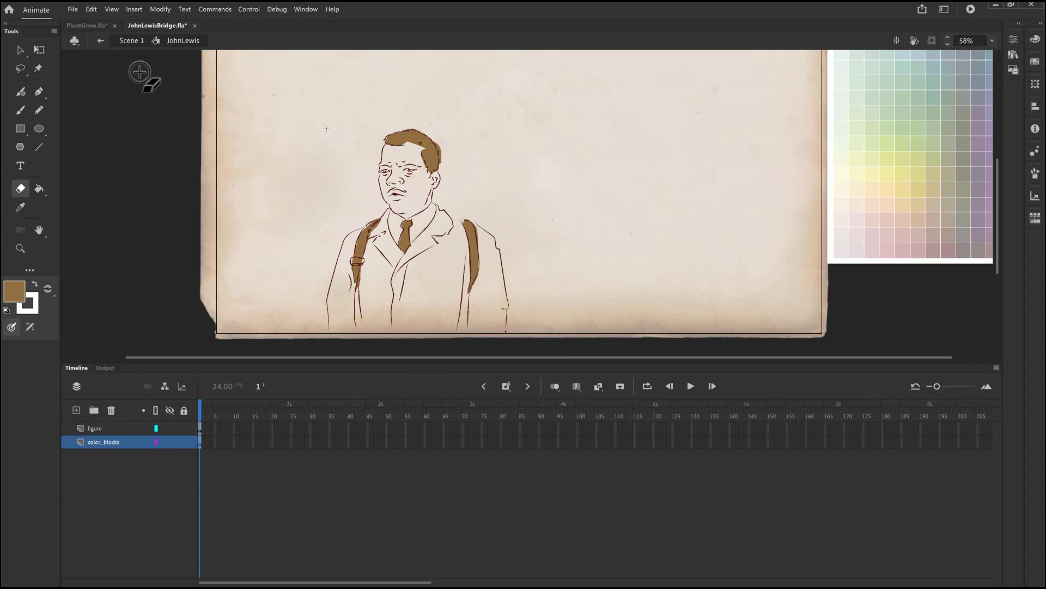
Return to Scene 1, show the reference layer and hide the figure layer.
{"action": "left_click", "coordinate": [129, 41]}
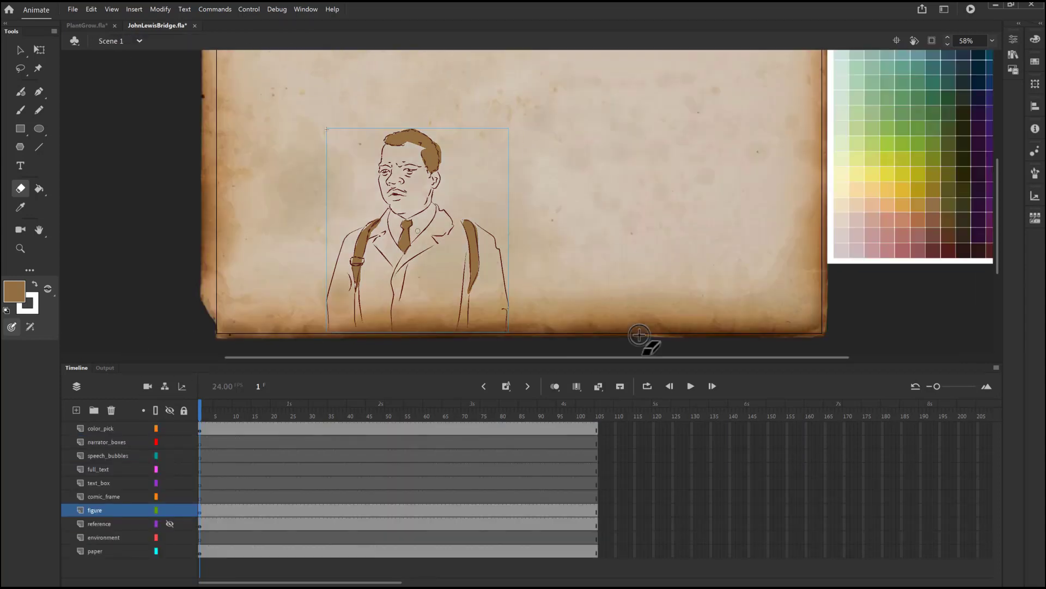
{"action": "left_click", "coordinate": [169, 523]}
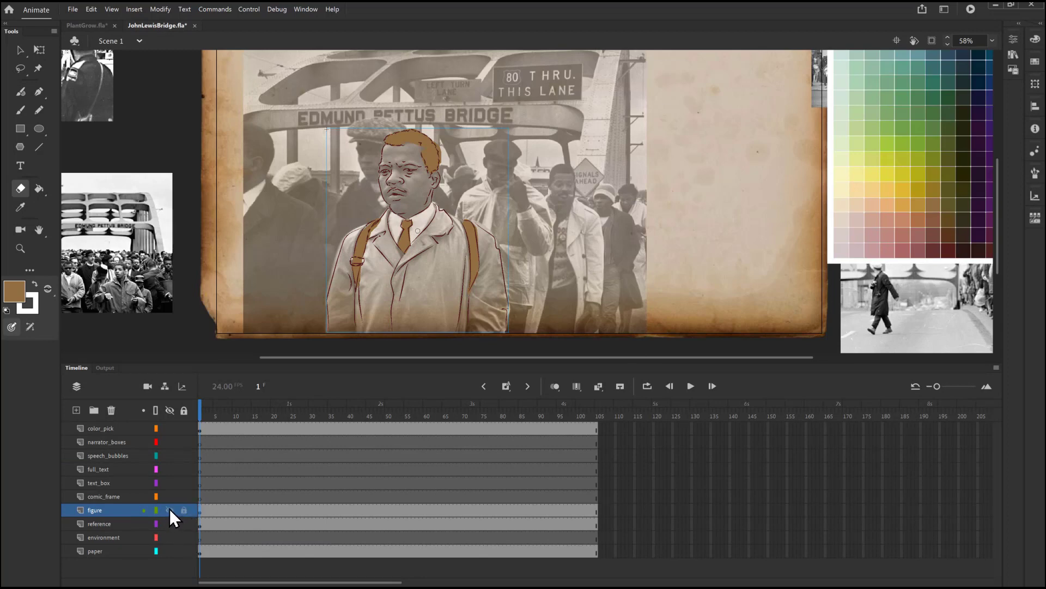
{"action": "left_click", "coordinate": [169, 510]}
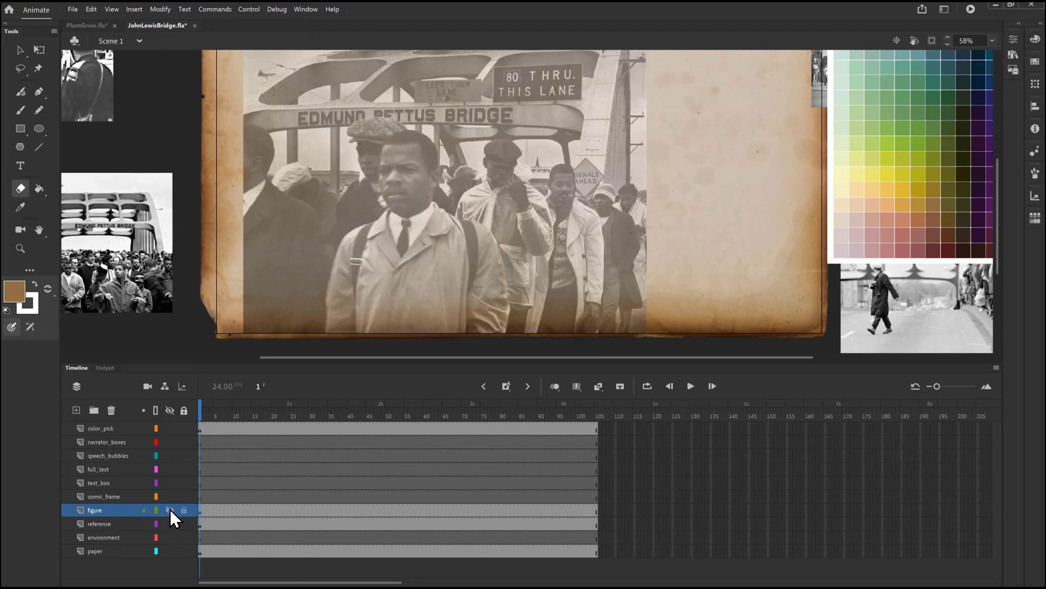
Toggle the figure layer's visibility repeatedly to compare the drawing with the reference photo.
{"action": "left_click", "coordinate": [170, 510]}
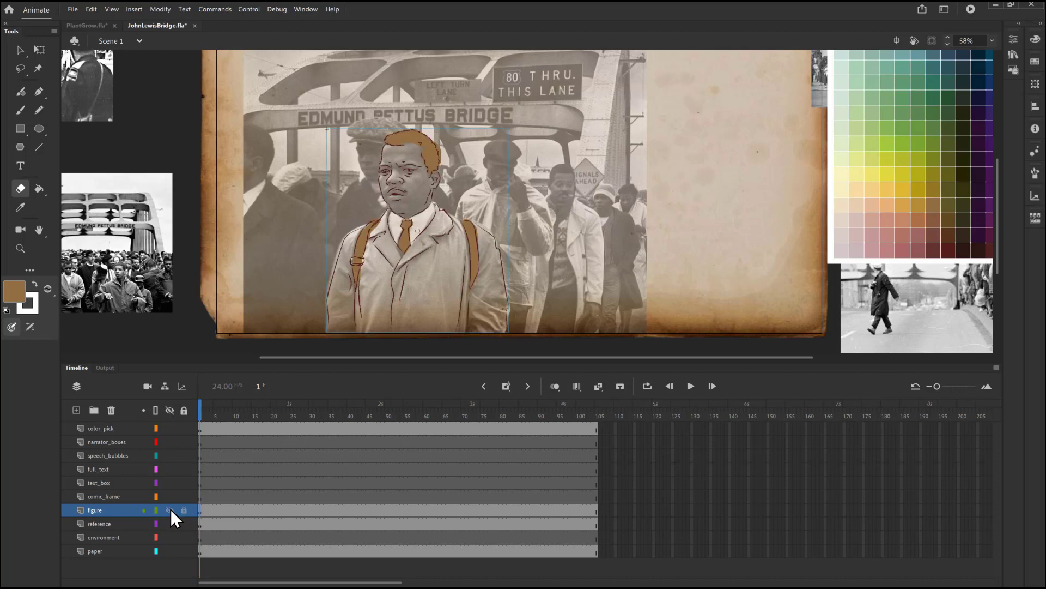
{"action": "left_click", "coordinate": [170, 509]}
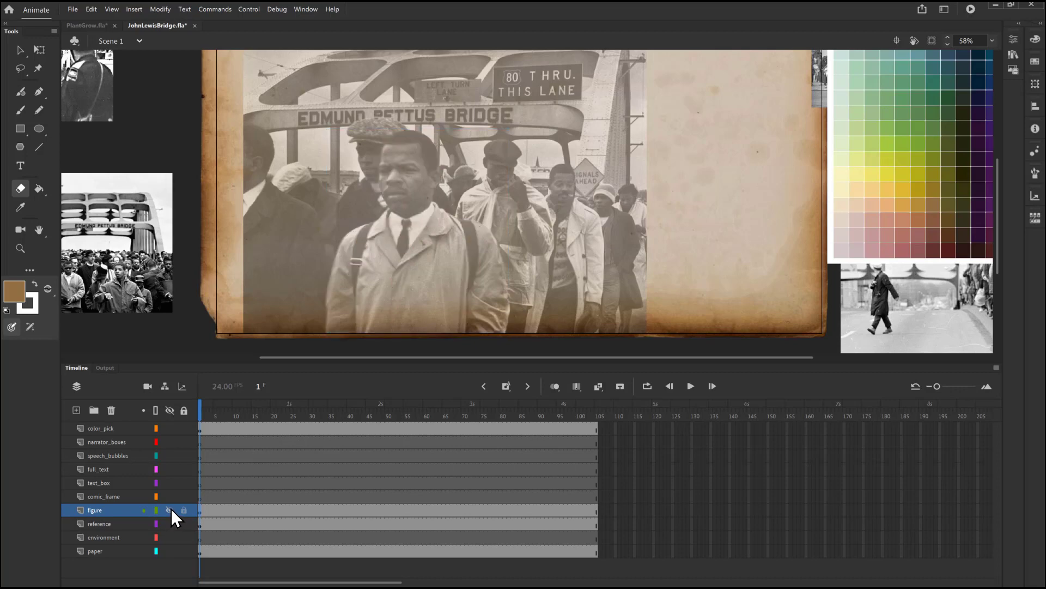
{"action": "left_click", "coordinate": [170, 510]}
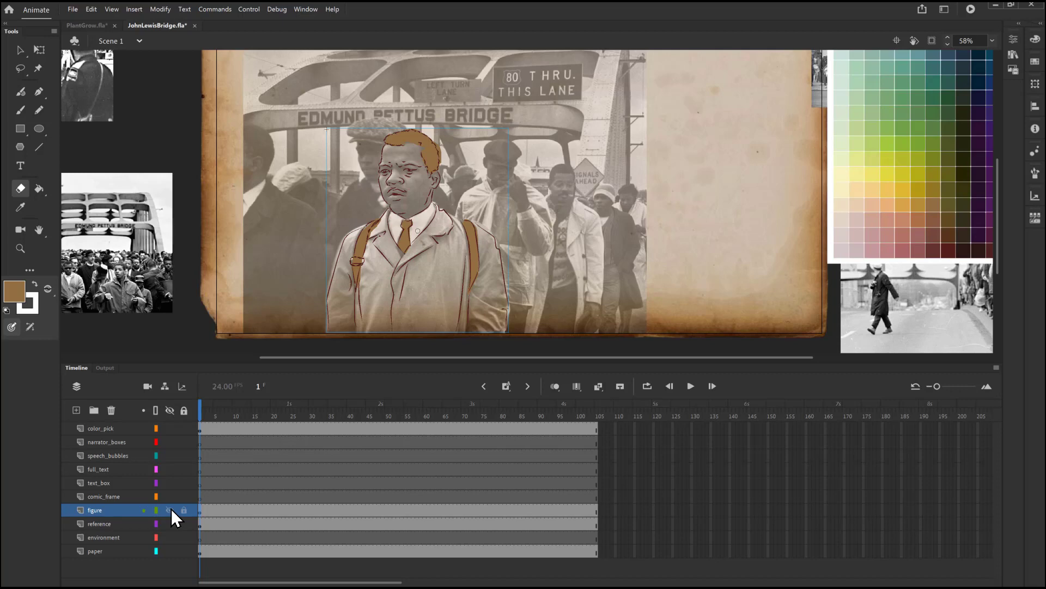
{"action": "left_click", "coordinate": [170, 509]}
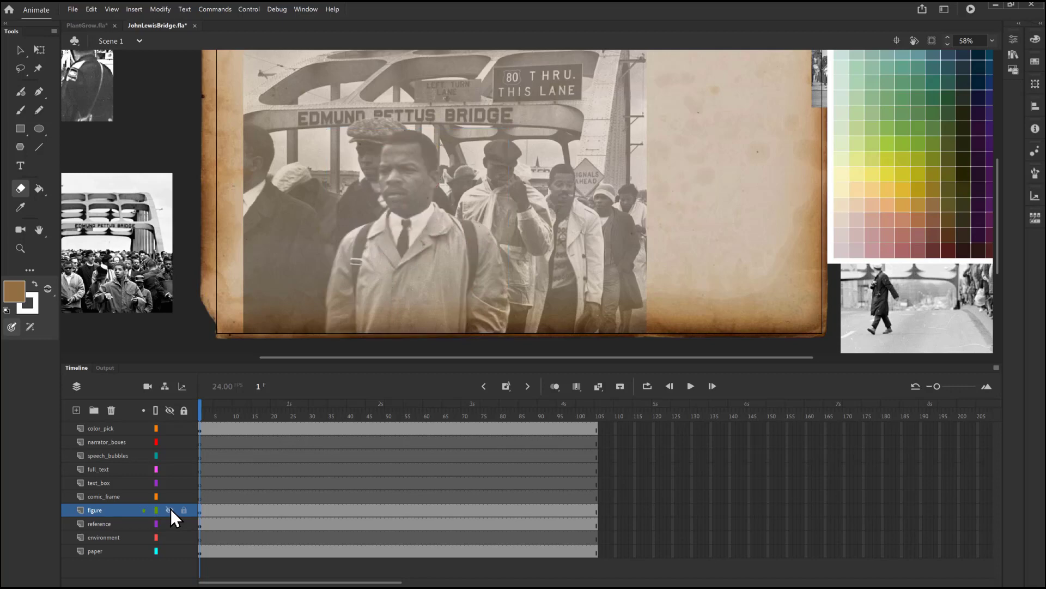
{"action": "left_click", "coordinate": [170, 510]}
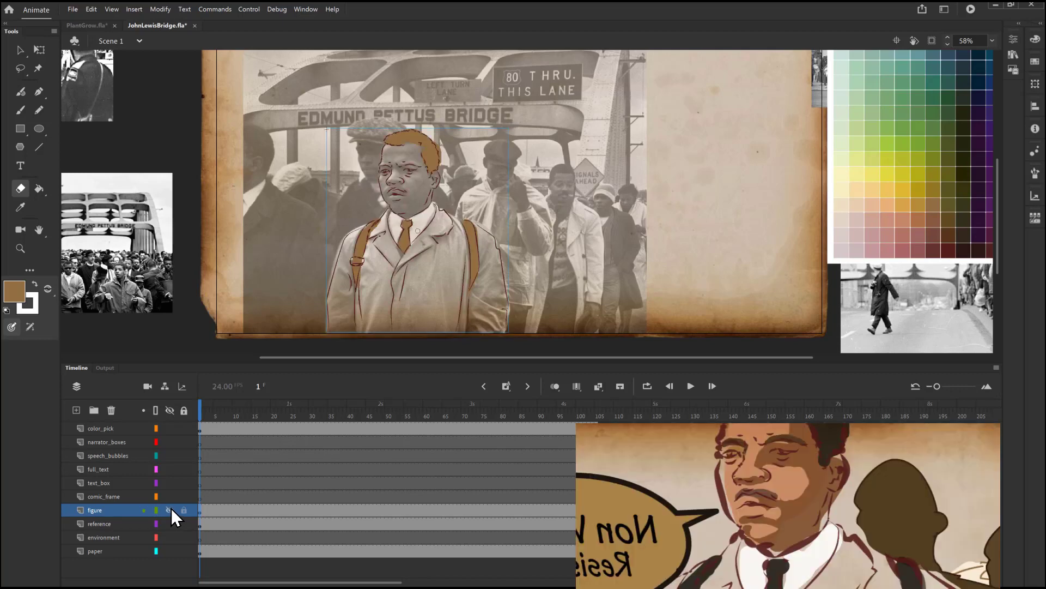
{"action": "left_click", "coordinate": [170, 510]}
{"action": "left_click", "coordinate": [170, 510]}
Reopen the JohnLewis symbol and paint the man's moustache, eyebrows and eye areas brown on the color_blocks layer.
{"action": "key", "text": "v"}
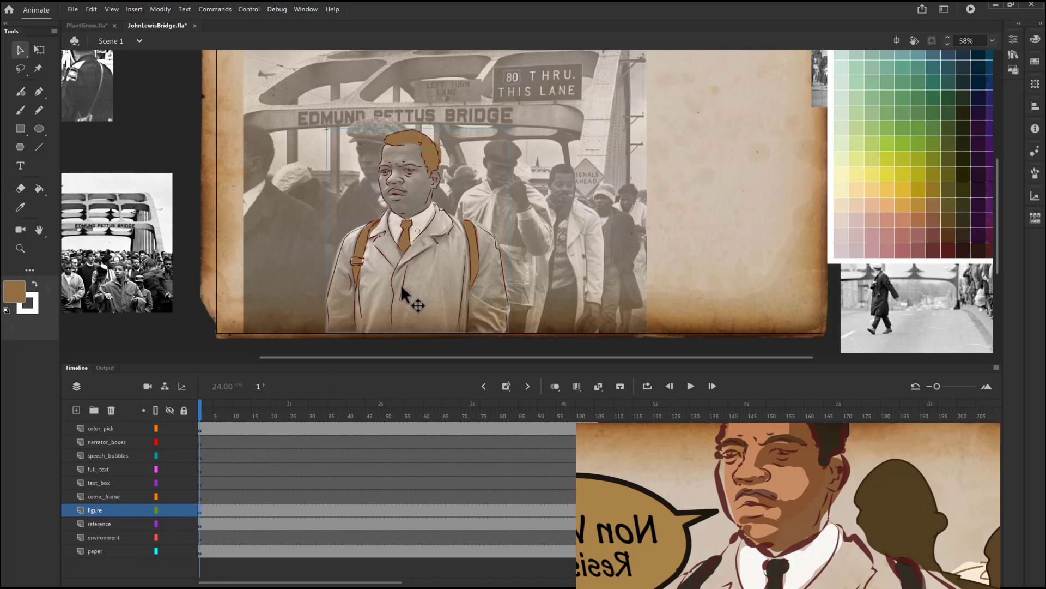
{"action": "double_click", "coordinate": [406, 241]}
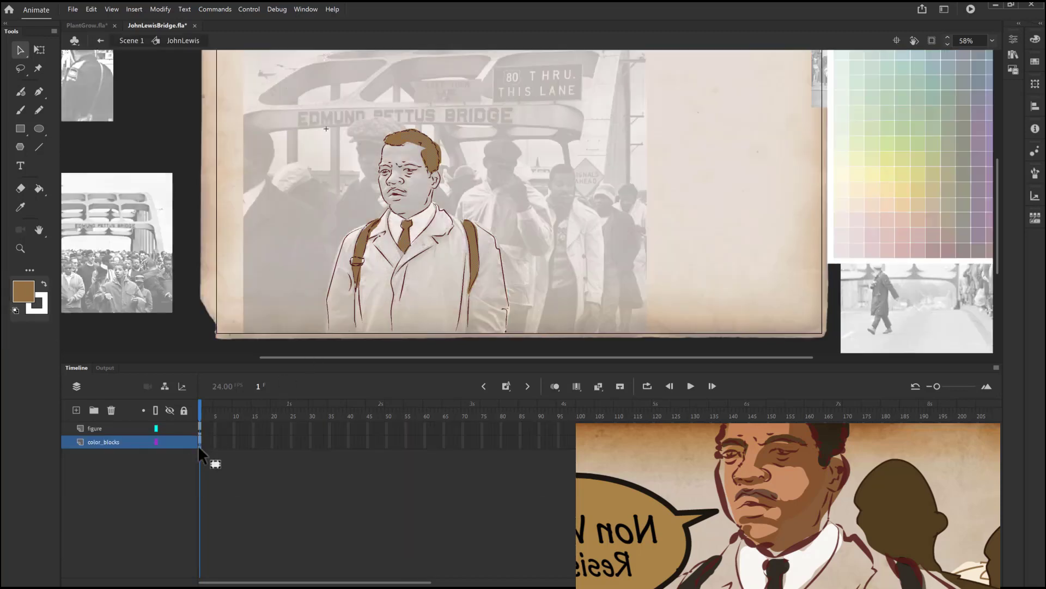
{"action": "key", "text": "z"}
{"action": "left_click", "coordinate": [414, 204]}
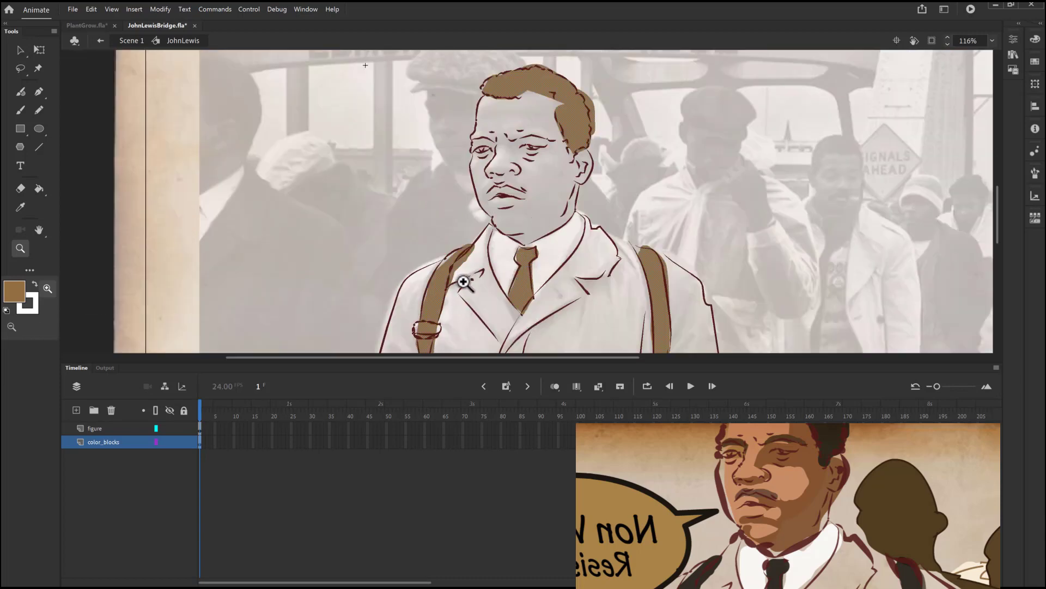
{"action": "key", "text": "b"}
{"action": "mouse_move", "coordinate": [510, 195]}
{"action": "left_mouse_down"}
{"action": "mouse_move", "coordinate": [487, 190]}
{"action": "mouse_move", "coordinate": [524, 189]}
{"action": "left_mouse_up"}
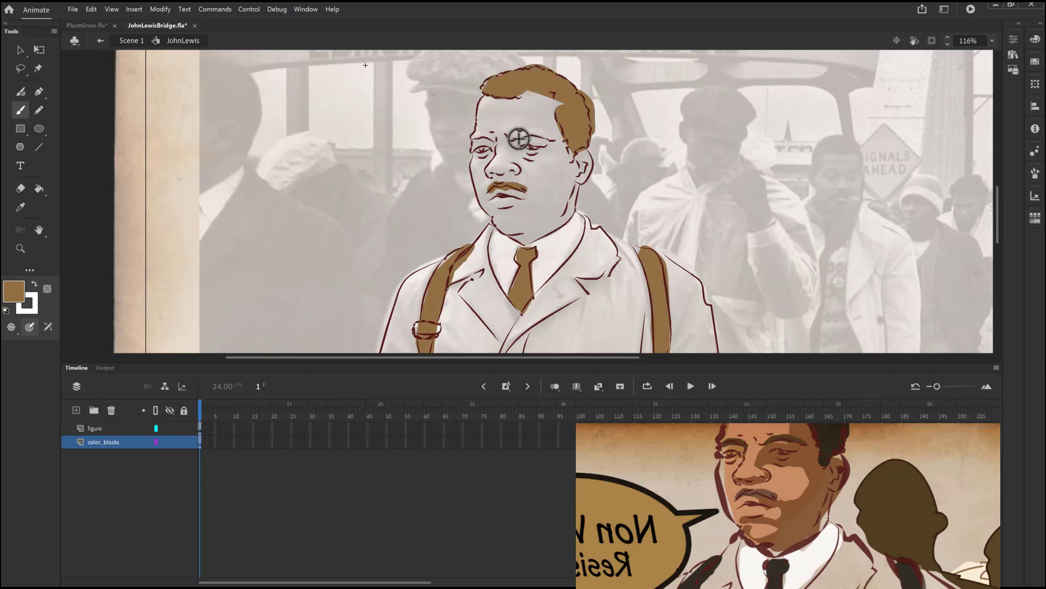
{"action": "left_click_drag", "start_coordinate": [517, 136], "coordinate": [549, 138]}
{"action": "left_click_drag", "start_coordinate": [479, 134], "coordinate": [495, 137]}
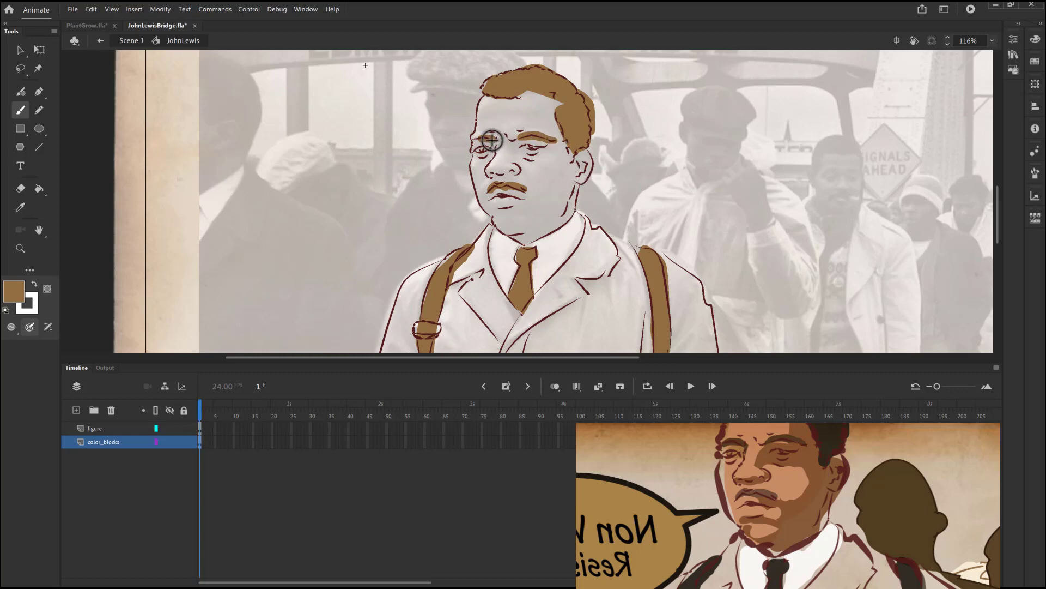
{"action": "left_click_drag", "start_coordinate": [478, 148], "coordinate": [540, 146]}
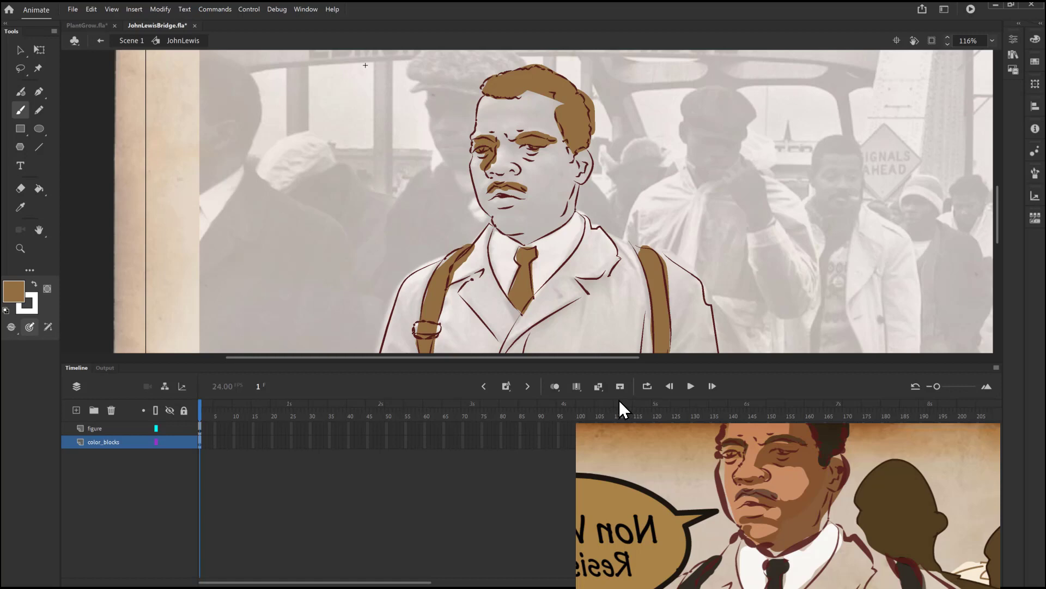
Erase the excess brown paint around both eyes, keeping only the eyebrows filled.
{"action": "key", "text": "e"}
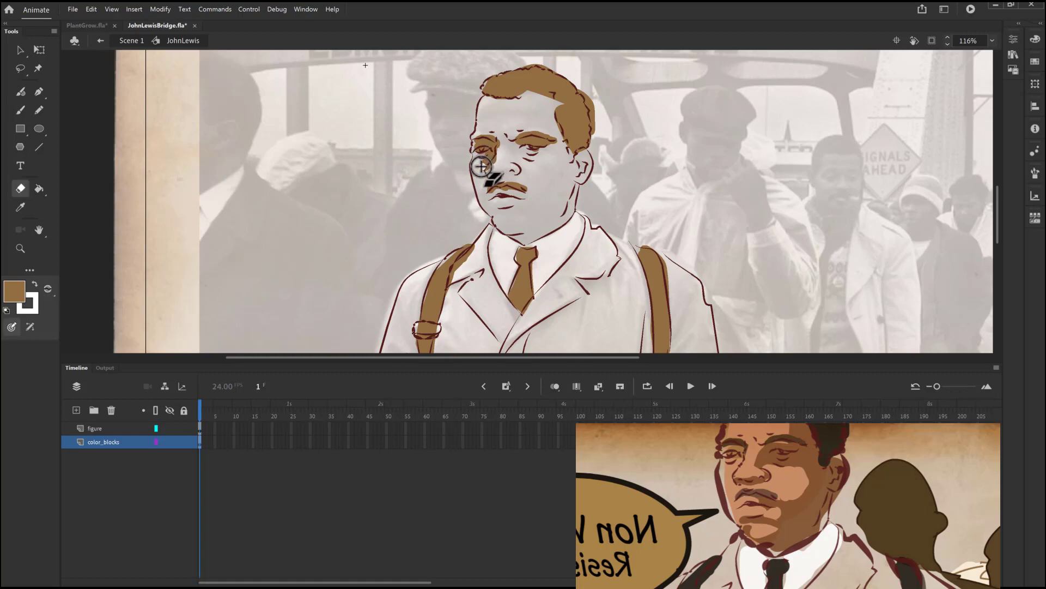
{"action": "left_click_drag", "start_coordinate": [492, 155], "coordinate": [487, 151]}
{"action": "mouse_move", "coordinate": [489, 150]}
{"action": "left_mouse_down"}
{"action": "mouse_move", "coordinate": [563, 146]}
{"action": "mouse_move", "coordinate": [520, 145]}
{"action": "mouse_move", "coordinate": [554, 146]}
{"action": "left_mouse_up"}
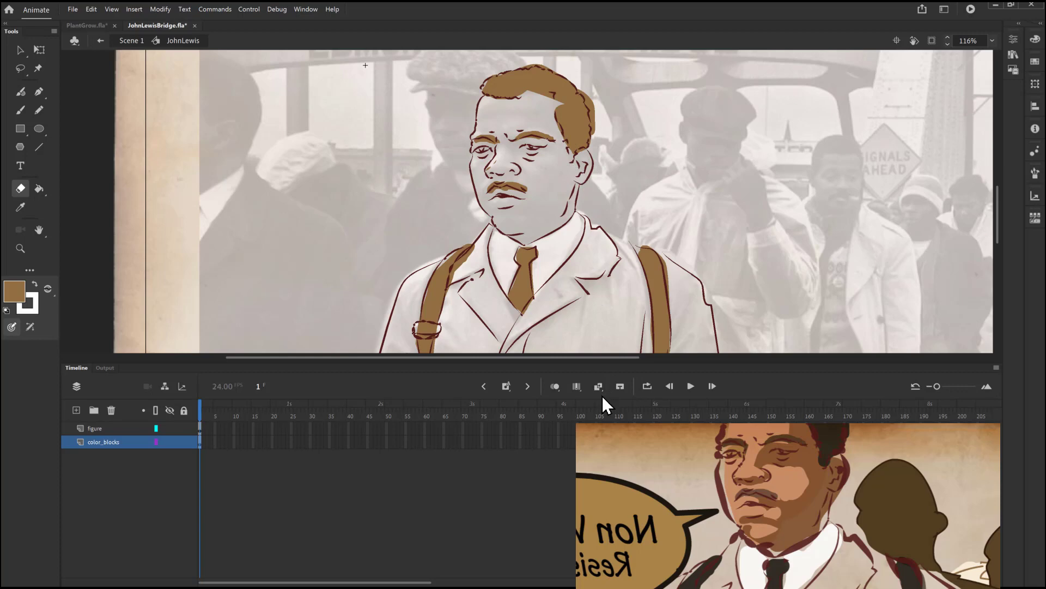
Paint a small brown pin on the lapel of the man's coat.
{"action": "key", "text": "b"}
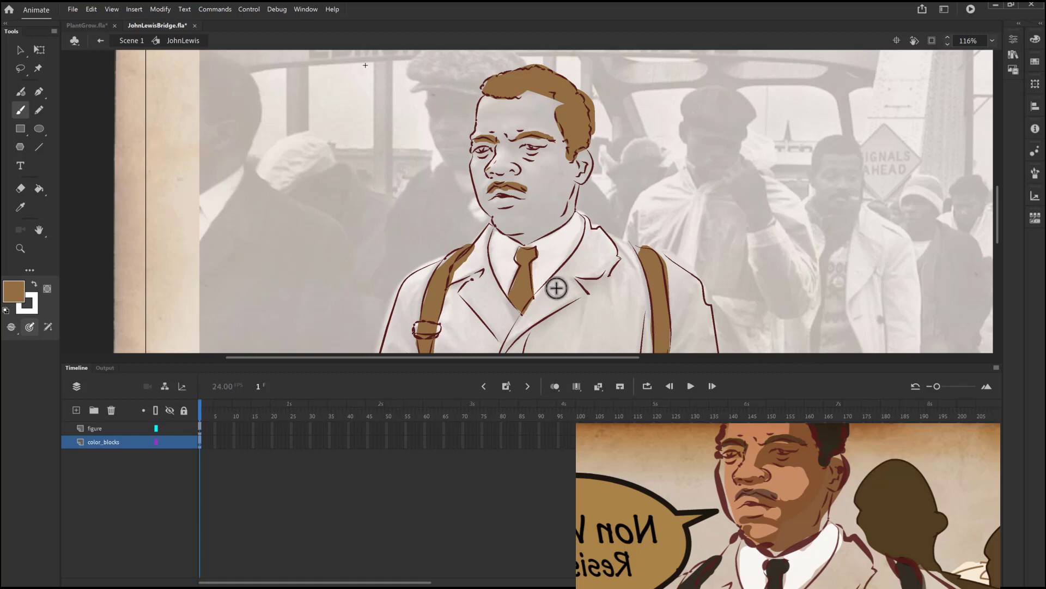
{"action": "left_click_drag", "start_coordinate": [557, 289], "coordinate": [561, 297]}
{"action": "key", "text": "z"}
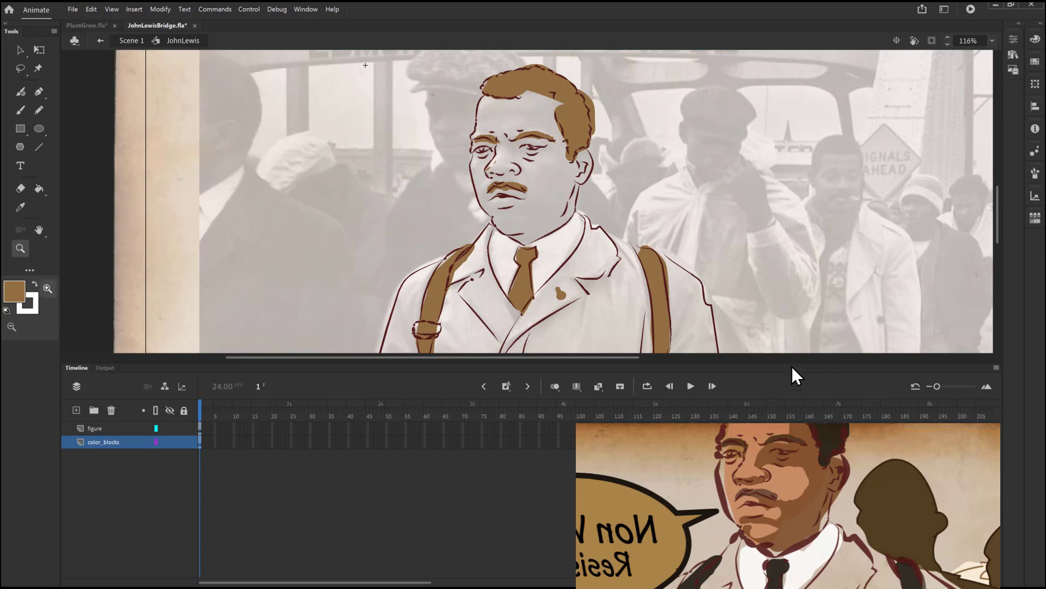
{"action": "left_click", "coordinate": [645, 314], "text": "alt"}
{"action": "left_click", "coordinate": [649, 318], "text": "alt"}
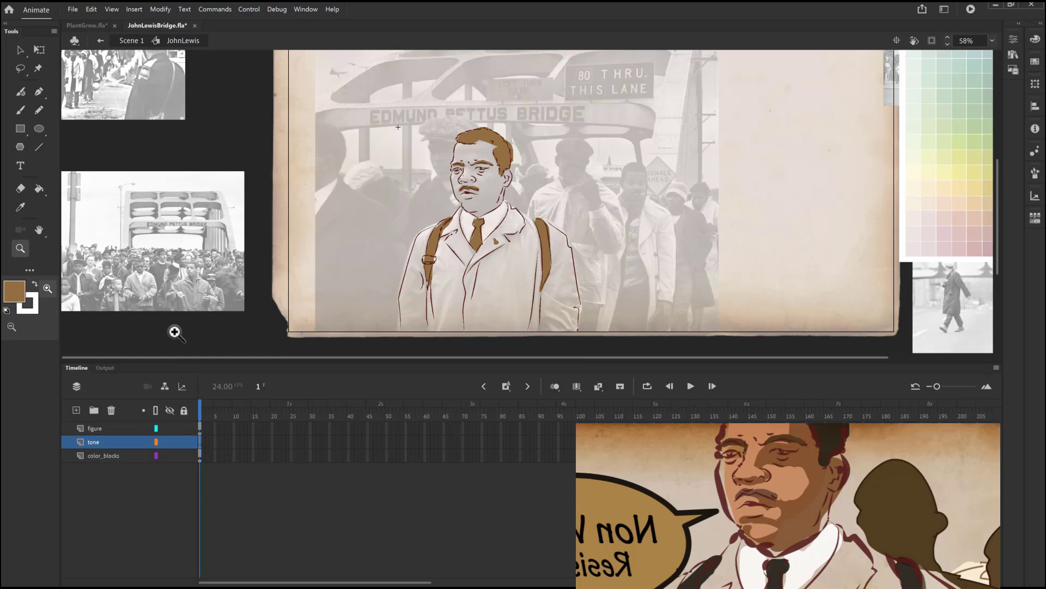
Set the fill color to a lighter tan of the same hue, #D0A978, for the skin.
{"action": "left_click", "coordinate": [17, 294]}
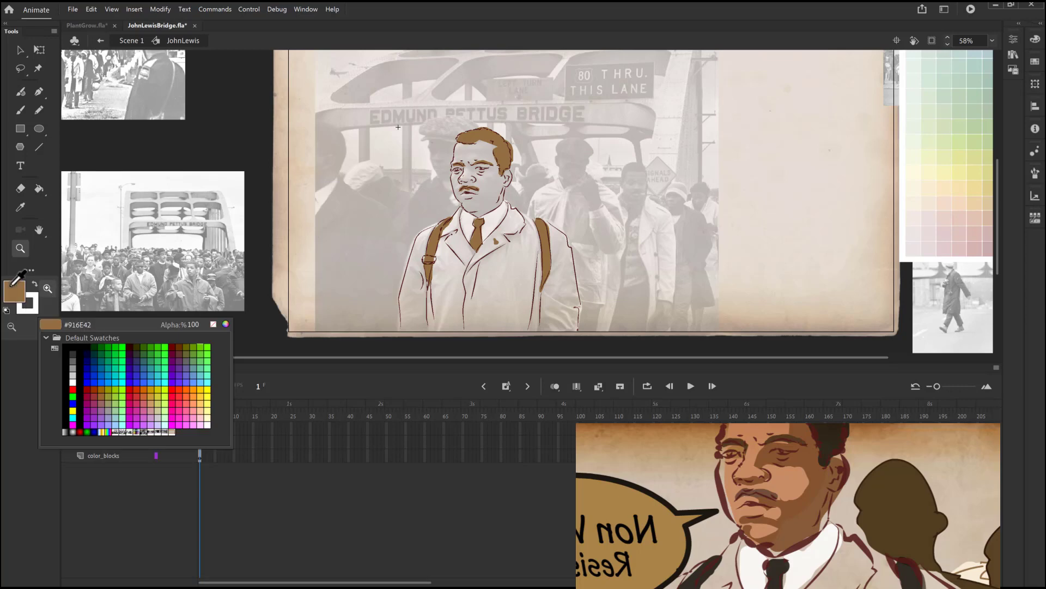
{"action": "left_click", "coordinate": [17, 291]}
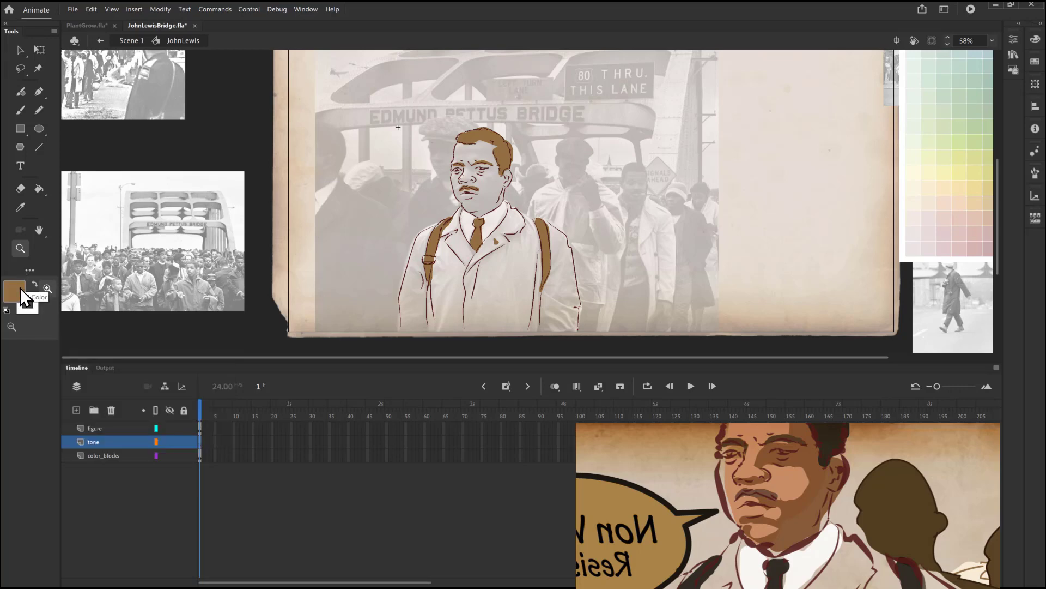
{"action": "left_click", "coordinate": [24, 294]}
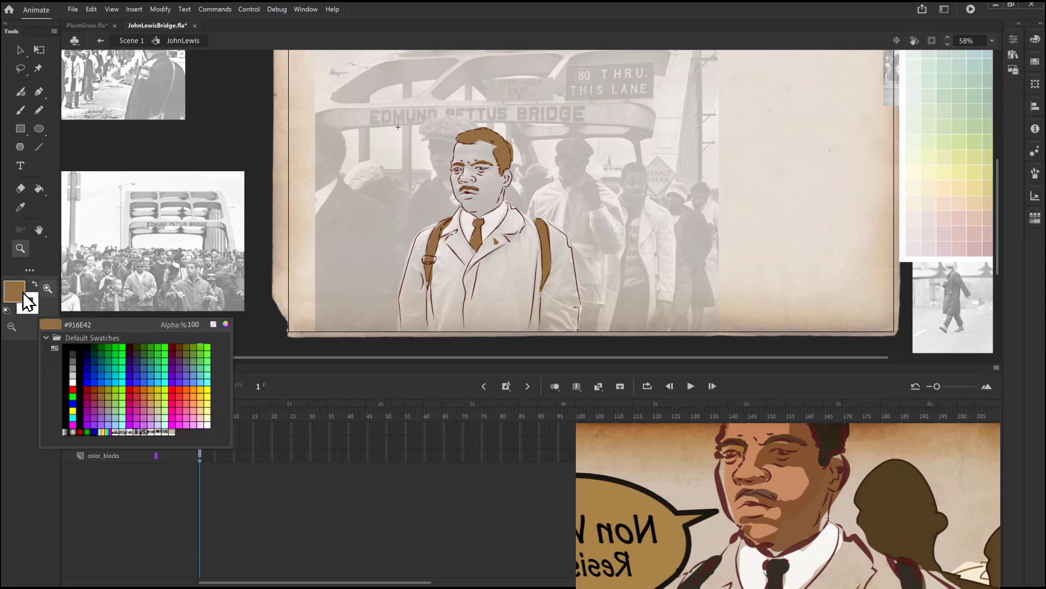
{"action": "left_click", "coordinate": [225, 324]}
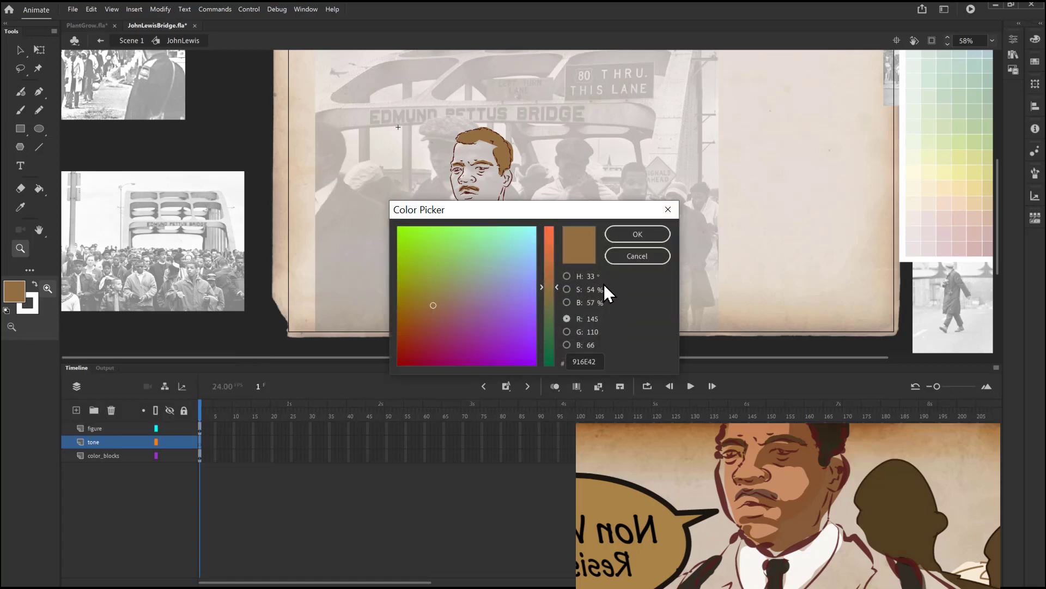
{"action": "left_click", "coordinate": [567, 276]}
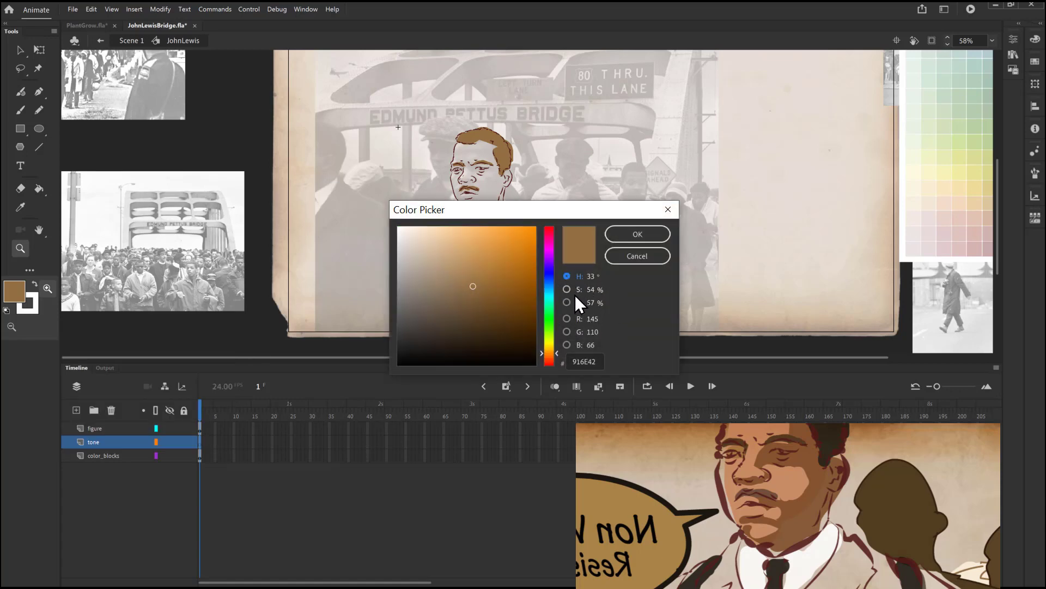
{"action": "left_click", "coordinate": [461, 255]}
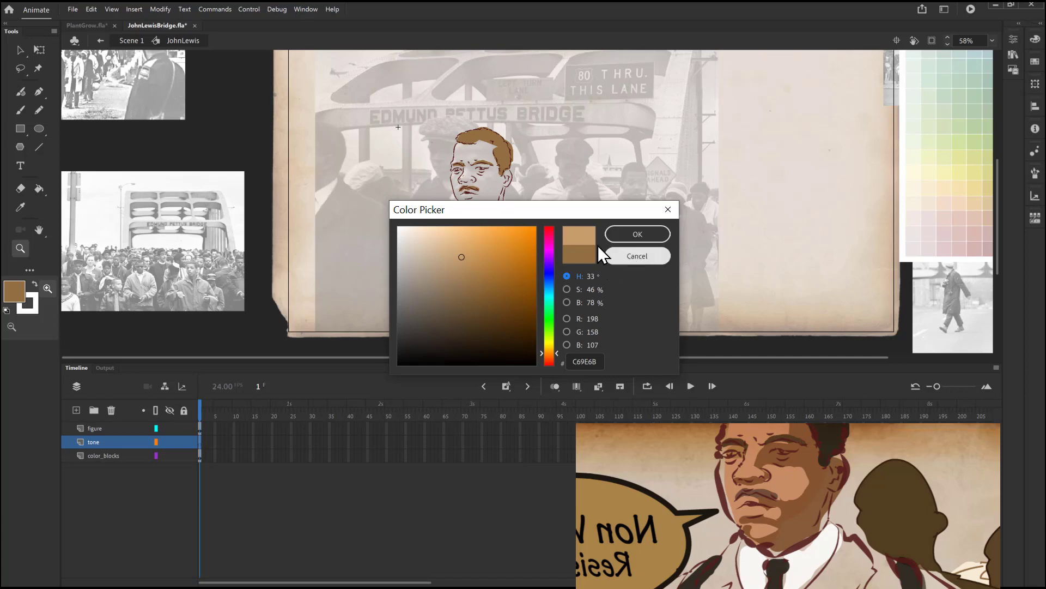
{"action": "left_click", "coordinate": [456, 251]}
{"action": "left_click", "coordinate": [656, 233]}
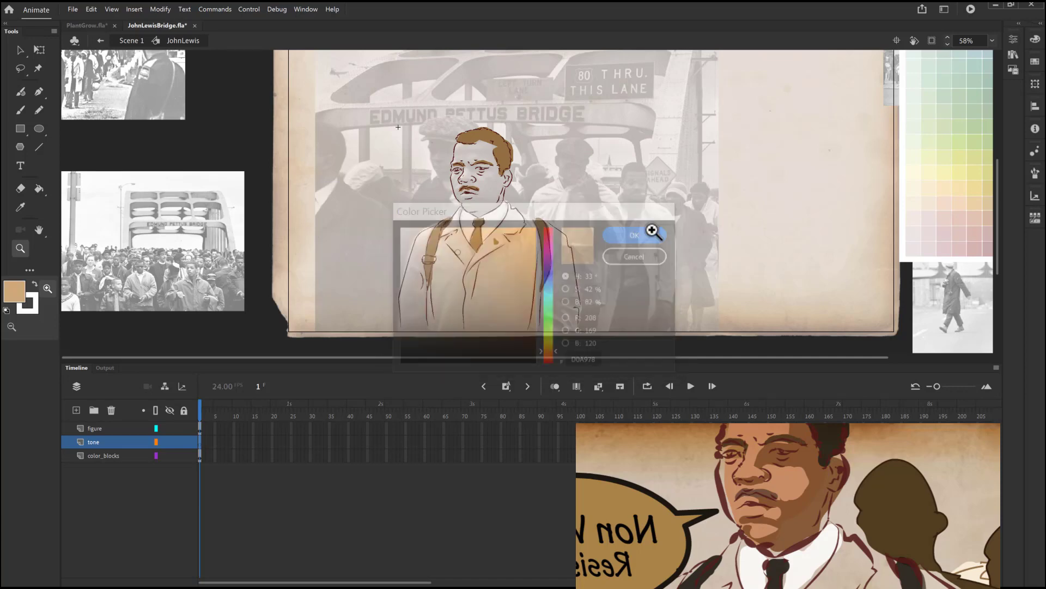
Paint the shaded areas of the man's face and neck tan on the color_blocks layer with the brush in Paint Behind mode.
{"action": "key", "text": "b"}
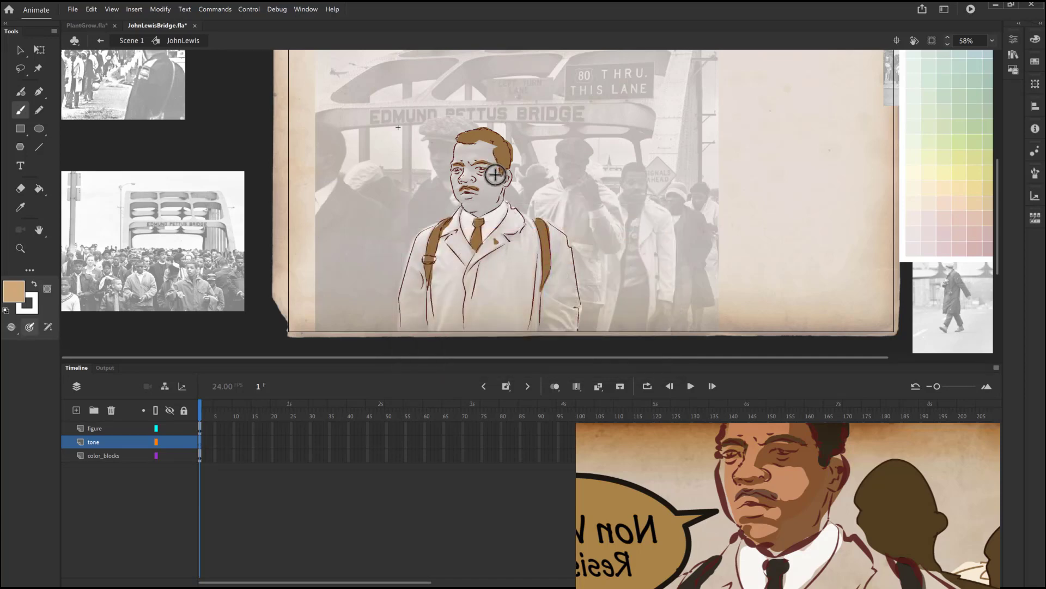
{"action": "left_click", "coordinate": [198, 457]}
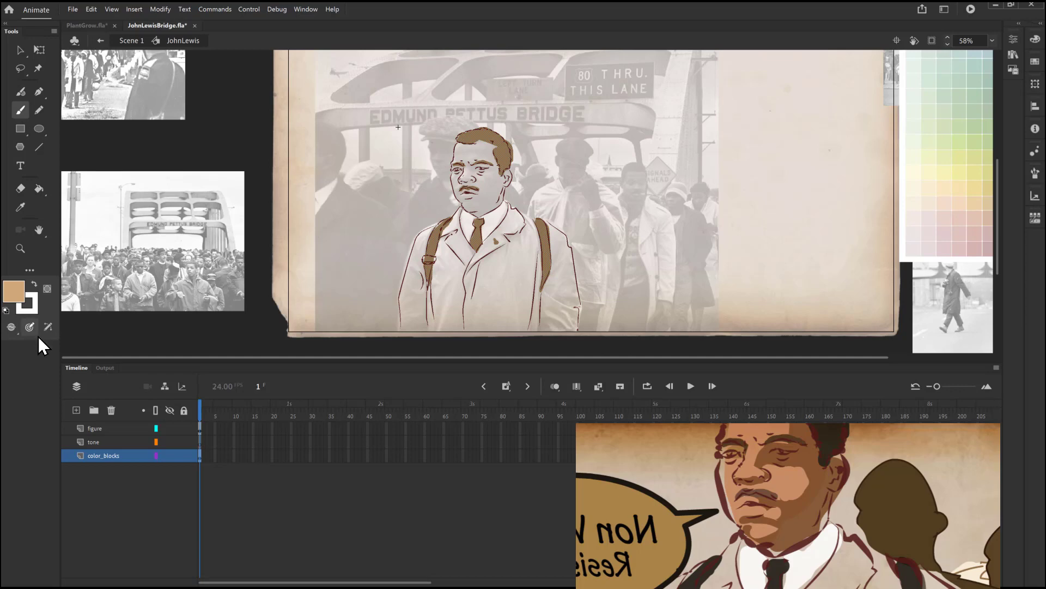
{"action": "left_click", "coordinate": [21, 334]}
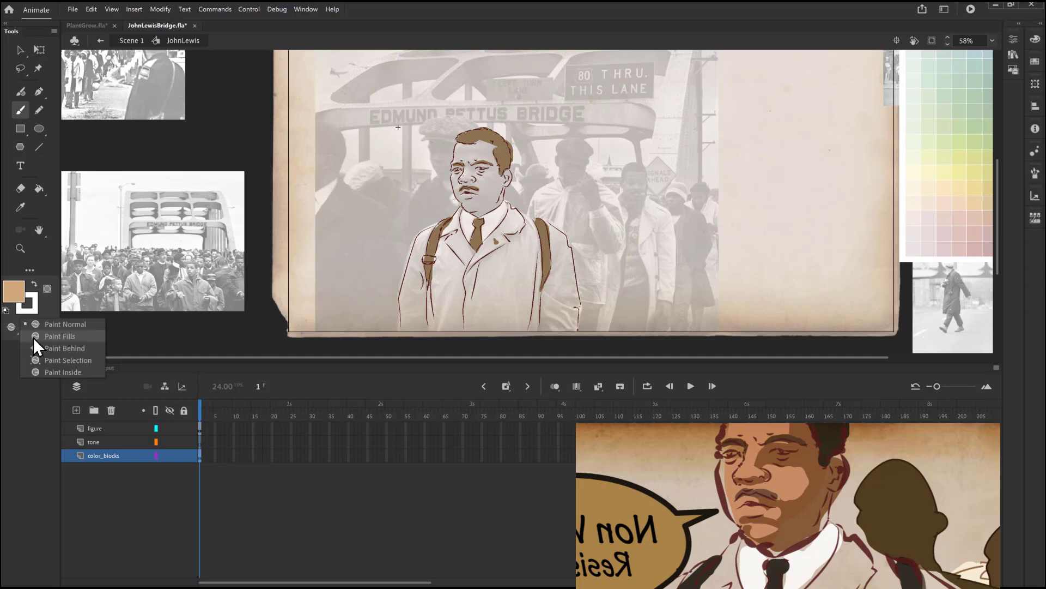
{"action": "left_click", "coordinate": [86, 358]}
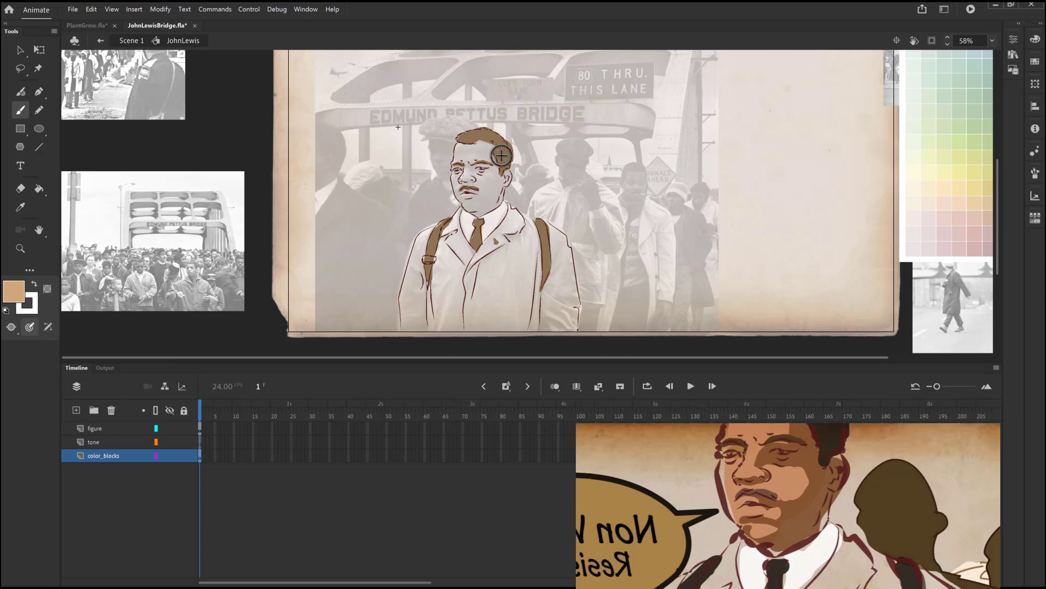
{"action": "mouse_move", "coordinate": [485, 143]}
{"action": "left_mouse_down"}
{"action": "mouse_move", "coordinate": [485, 194]}
{"action": "mouse_move", "coordinate": [491, 152]}
{"action": "mouse_move", "coordinate": [497, 189]}
{"action": "mouse_move", "coordinate": [505, 176]}
{"action": "mouse_move", "coordinate": [480, 209]}
{"action": "left_mouse_up"}
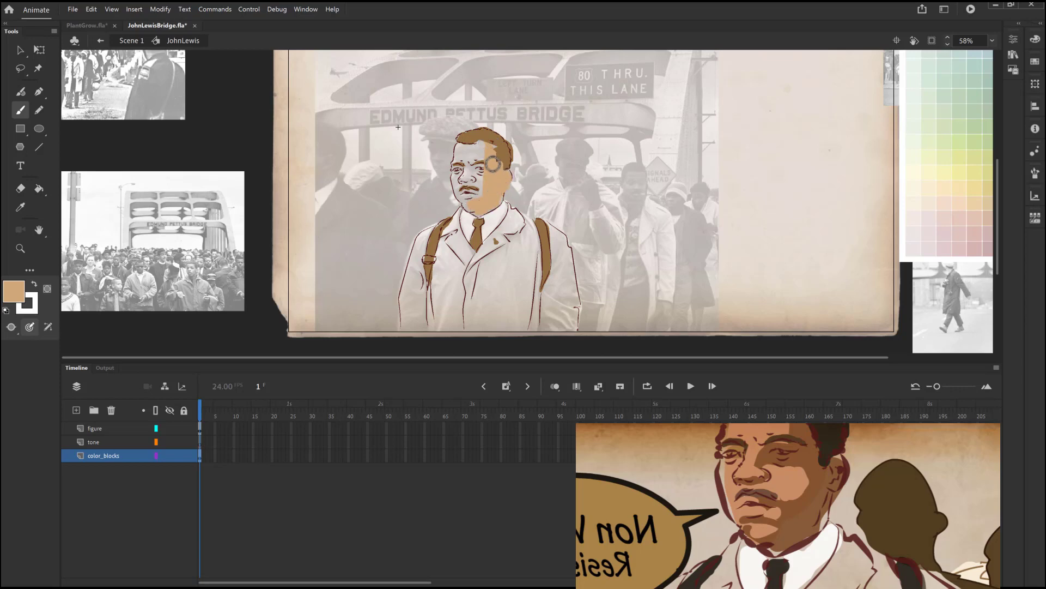
{"action": "left_click_drag", "start_coordinate": [477, 143], "coordinate": [500, 154]}
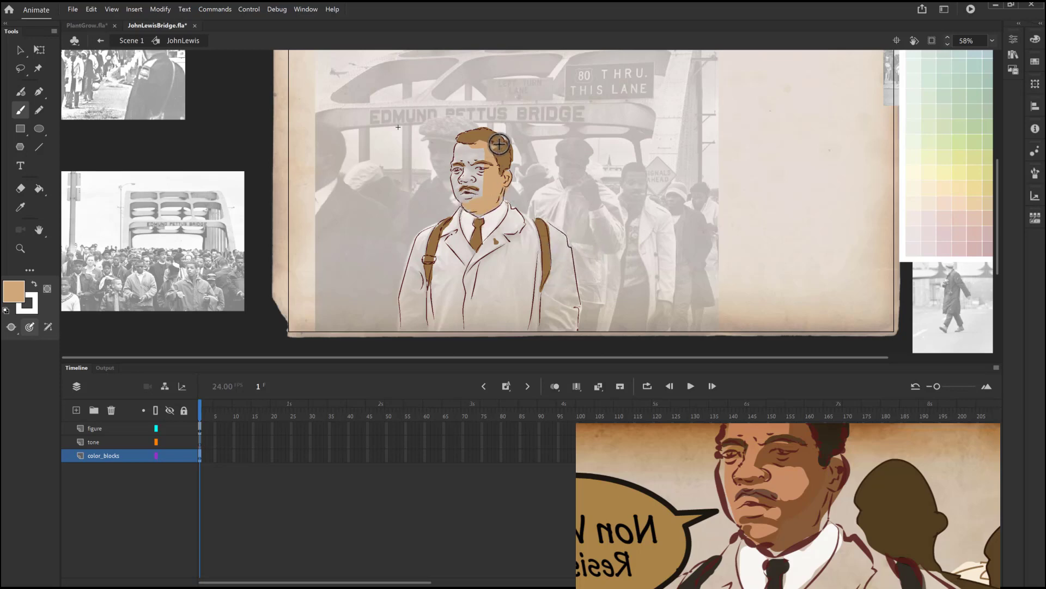
{"action": "key", "text": "ctrl+z"}
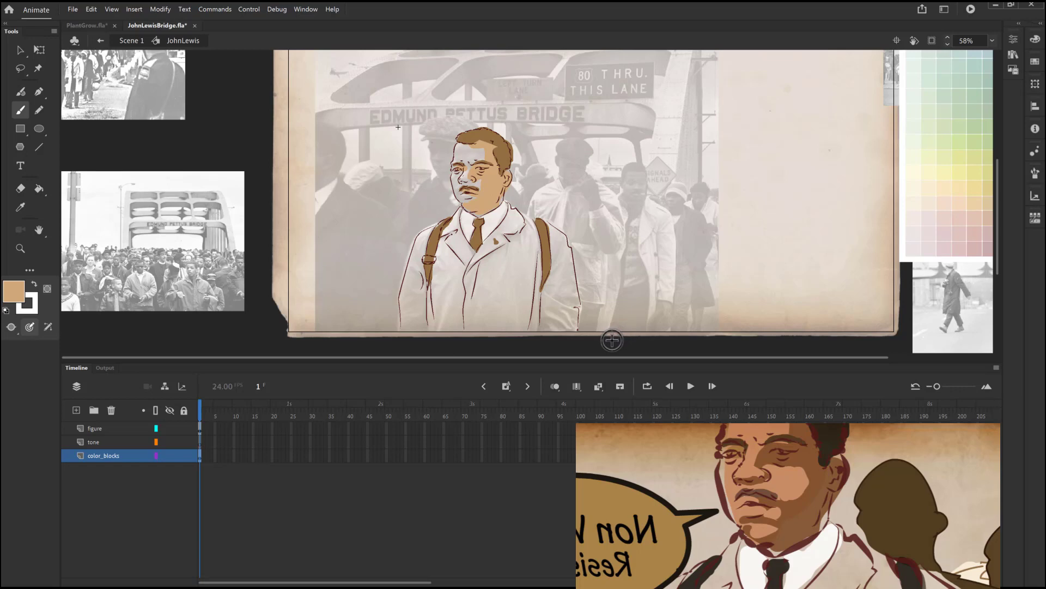
Erase parts of the tan paint on the cheek and around the mouth and chin to leave highlights.
{"action": "key", "text": "e"}
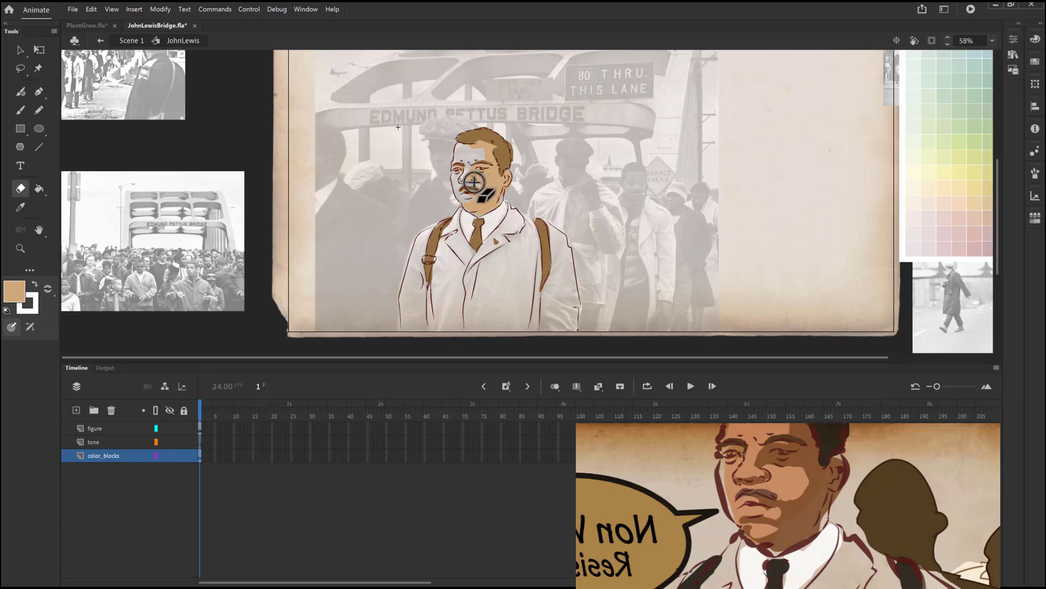
{"action": "left_click", "coordinate": [474, 182]}
{"action": "mouse_move", "coordinate": [483, 182]}
{"action": "left_mouse_down"}
{"action": "mouse_move", "coordinate": [470, 202]}
{"action": "mouse_move", "coordinate": [489, 182]}
{"action": "left_mouse_up"}
{"action": "left_click", "coordinate": [478, 193]}
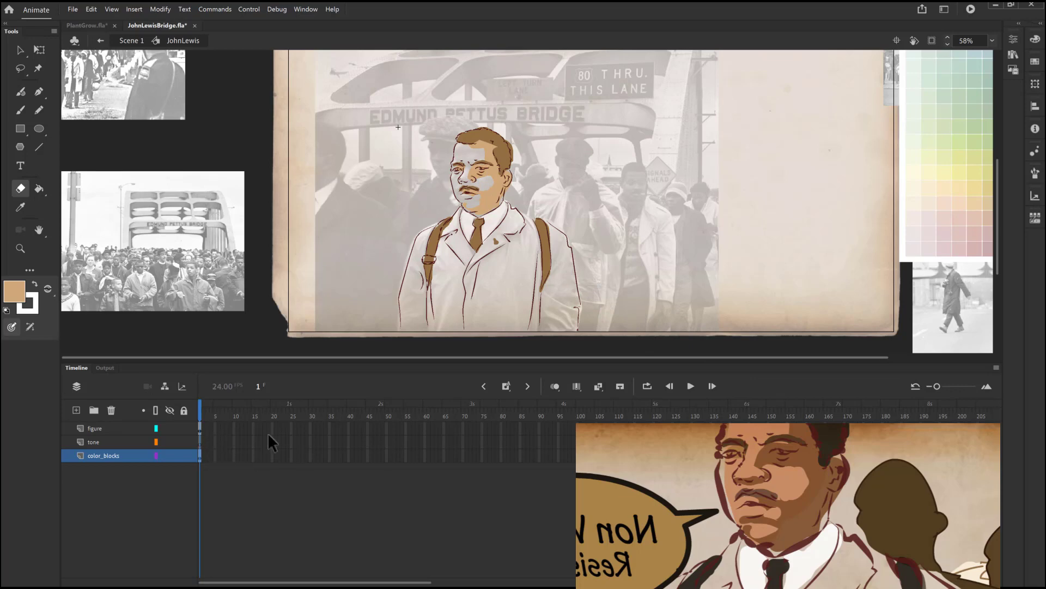
Toggle the visibility of all the symbol's layers to compare the painted figure with the reference photo.
{"action": "left_click", "coordinate": [170, 410]}
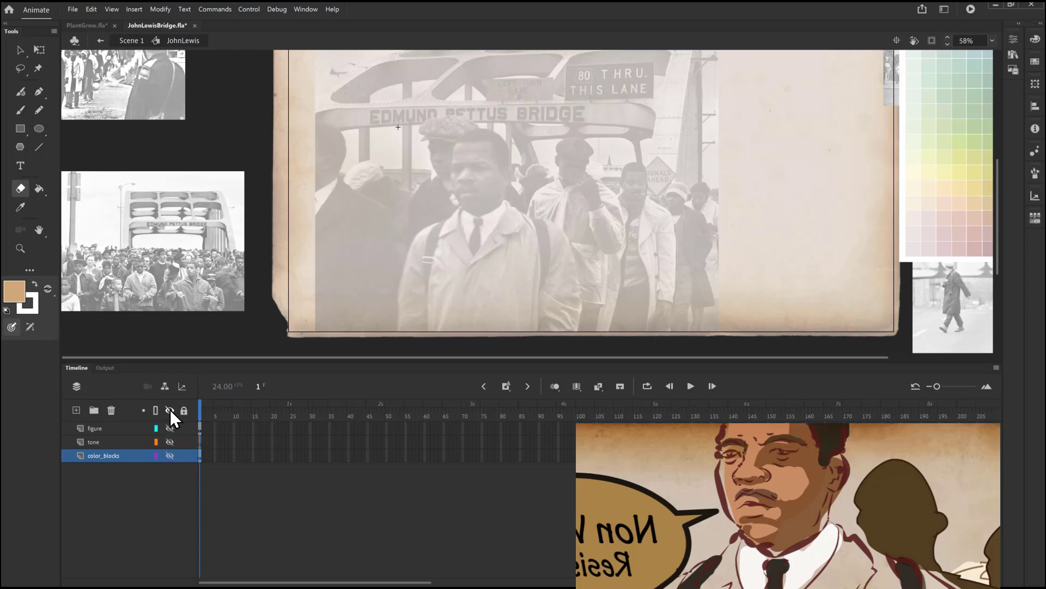
{"action": "left_click", "coordinate": [170, 410]}
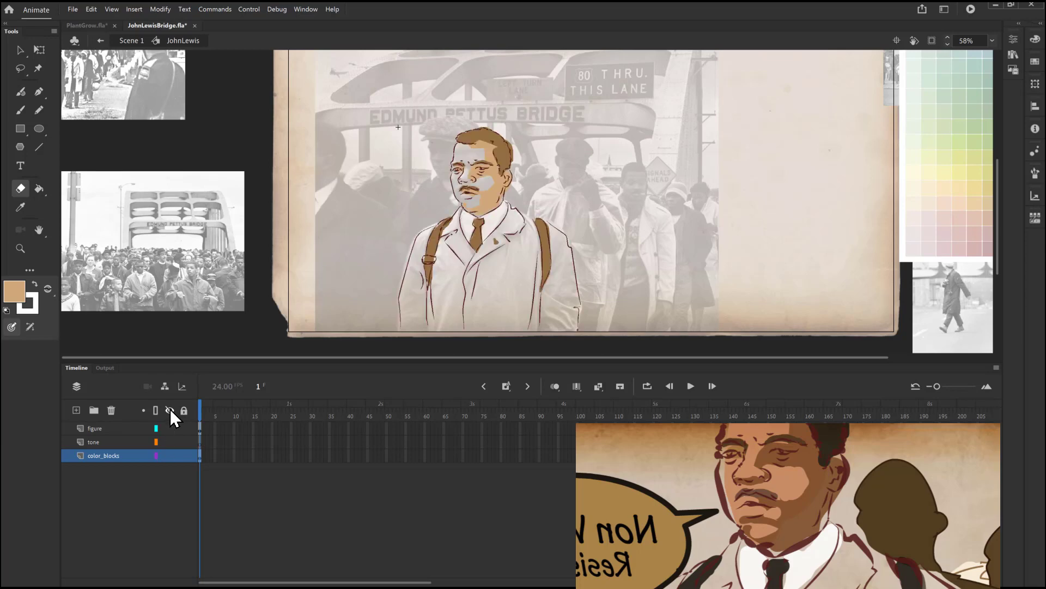
{"action": "left_click", "coordinate": [171, 408]}
{"action": "left_click", "coordinate": [171, 410]}
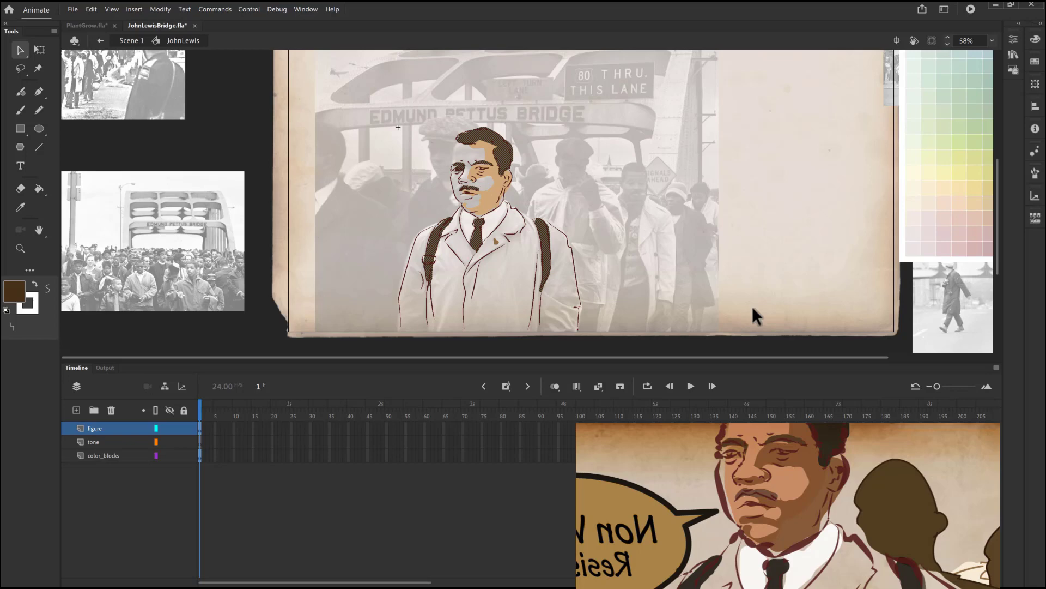
Select the dark shape over the shadowed eye on the figure layer and recolor it with the tan sampled from the face.
{"action": "left_click", "coordinate": [755, 307]}
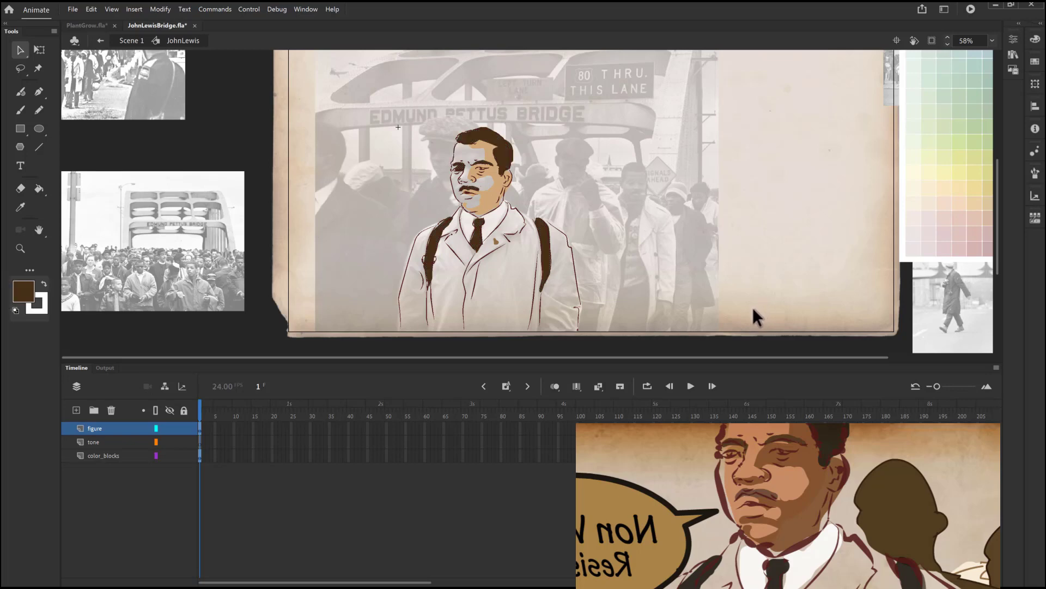
{"action": "key", "text": "z"}
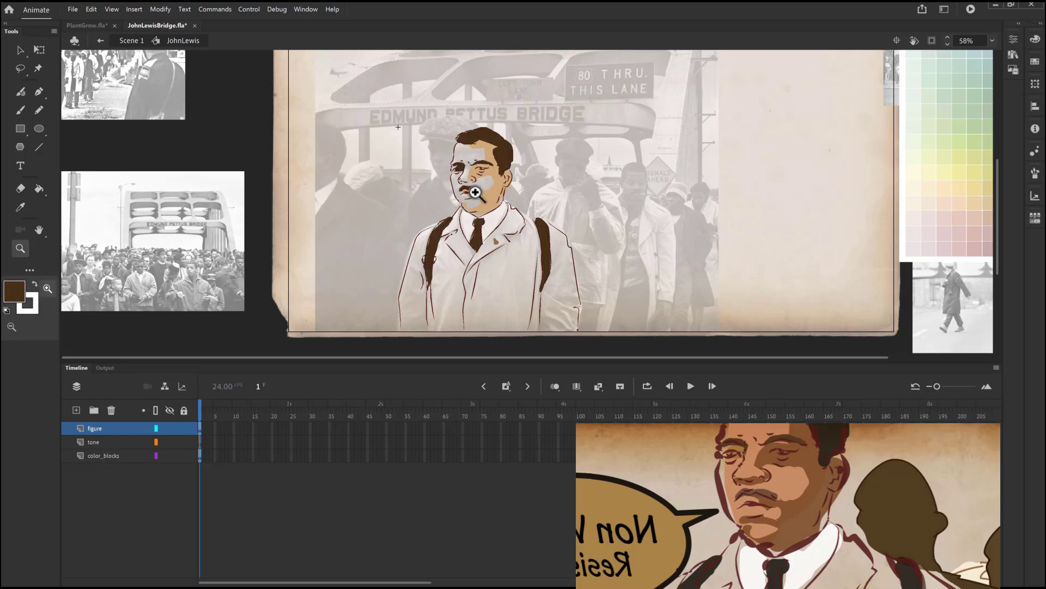
{"action": "left_click", "coordinate": [479, 192]}
{"action": "left_click", "coordinate": [513, 224]}
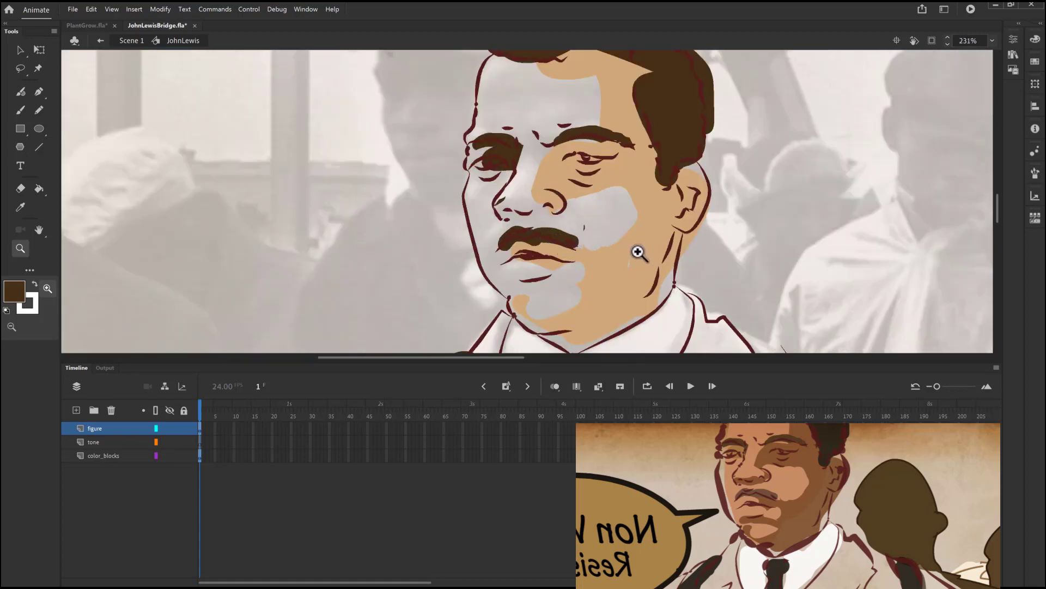
{"action": "key", "text": "l"}
{"action": "mouse_move", "coordinate": [502, 145]}
{"action": "left_mouse_down"}
{"action": "mouse_move", "coordinate": [518, 166]}
{"action": "mouse_move", "coordinate": [486, 191]}
{"action": "mouse_move", "coordinate": [466, 181]}
{"action": "mouse_move", "coordinate": [475, 186]}
{"action": "left_mouse_up"}
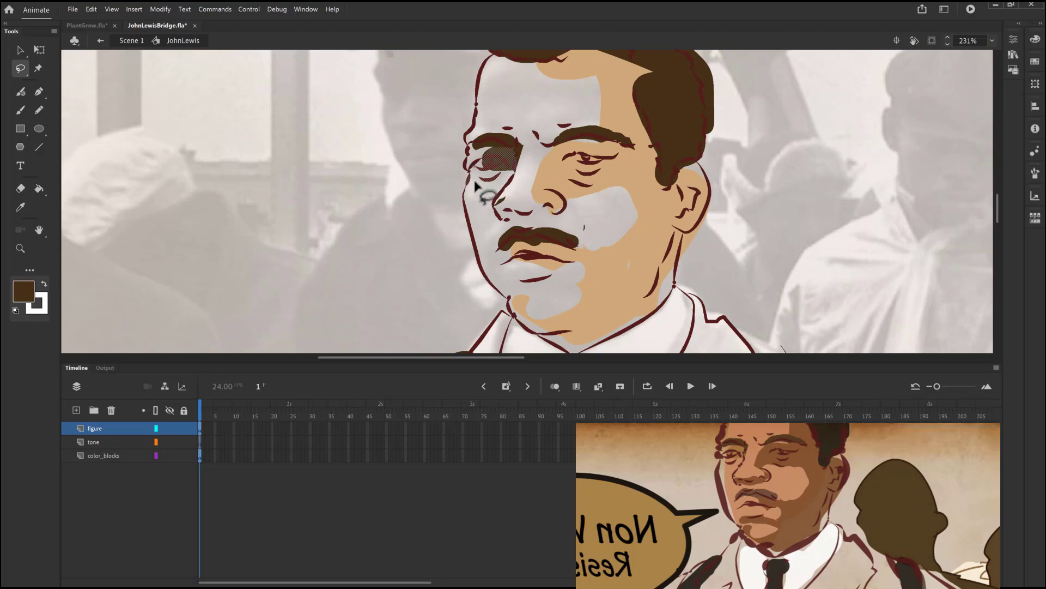
{"action": "key", "text": "i"}
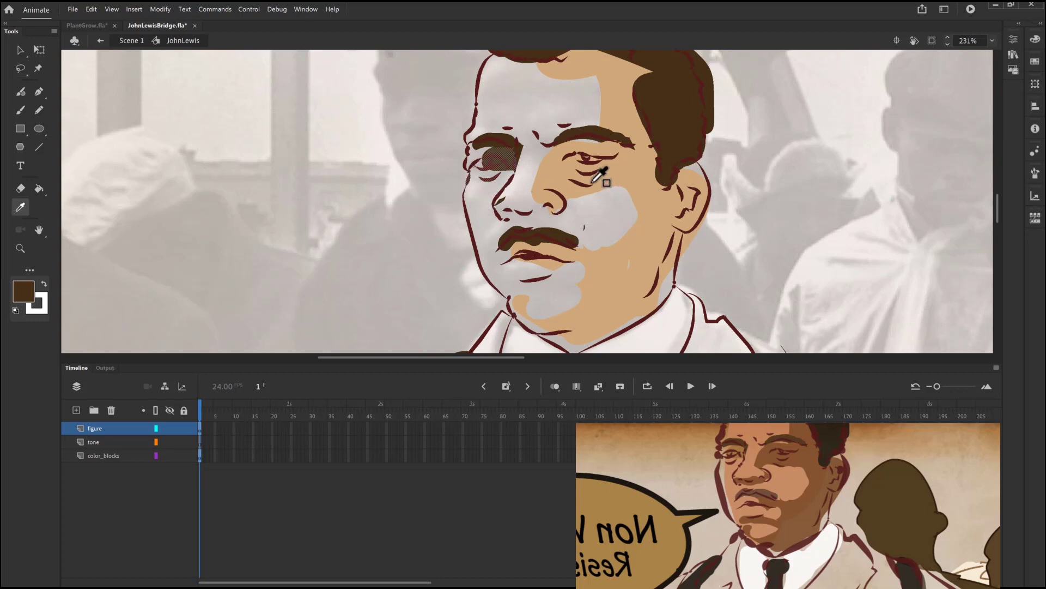
{"action": "left_click", "coordinate": [559, 171]}
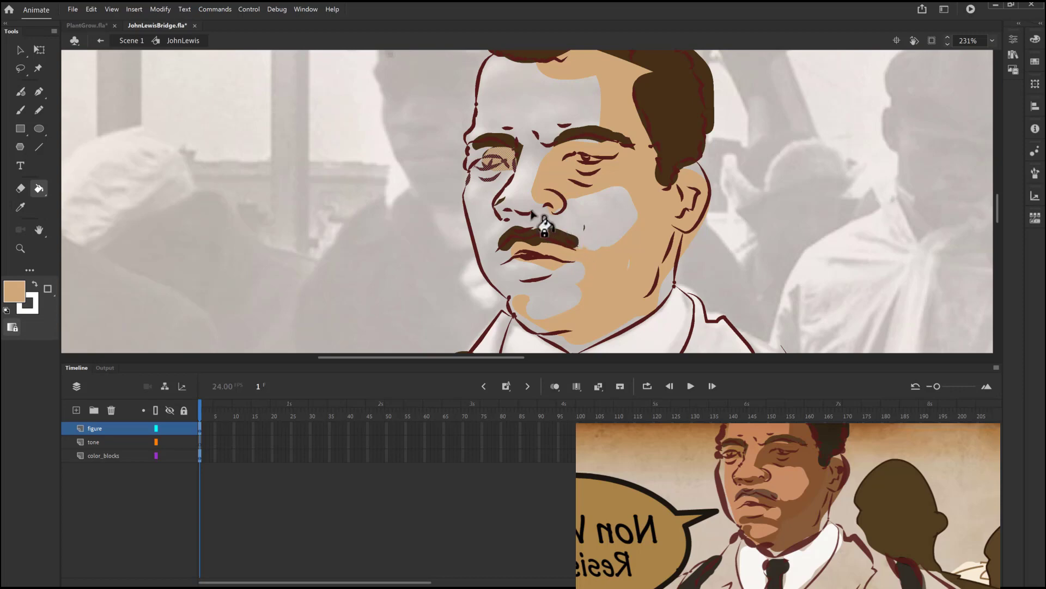
Lock the figure layer and make color_blocks the active layer for editing the patch around the eye.
{"action": "key", "text": "l"}
{"action": "left_click_drag", "start_coordinate": [482, 150], "coordinate": [500, 170]}
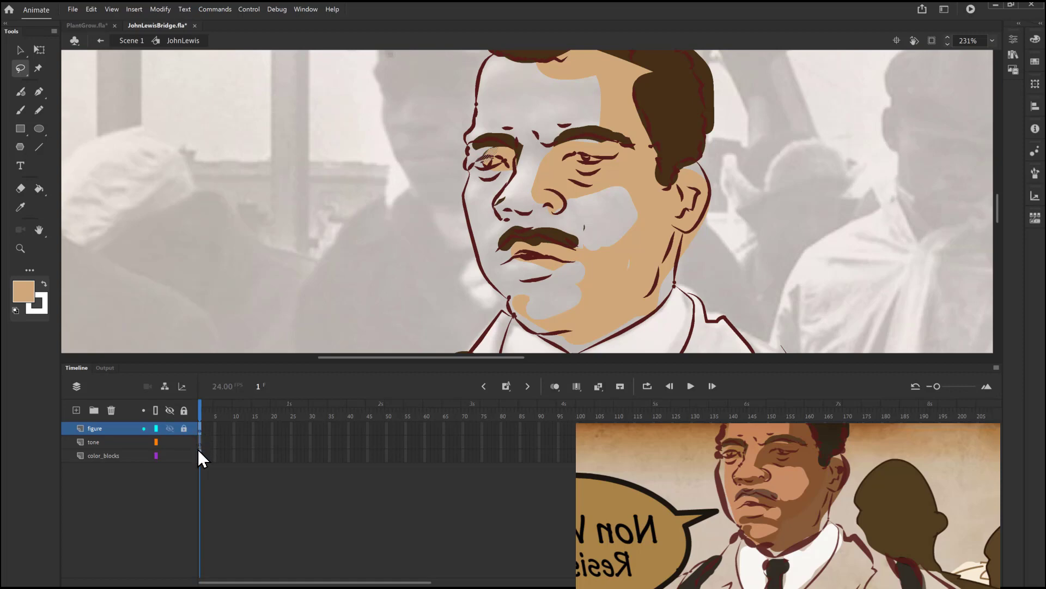
{"action": "key", "text": "ctrl+a"}
{"action": "left_click", "coordinate": [500, 153]}
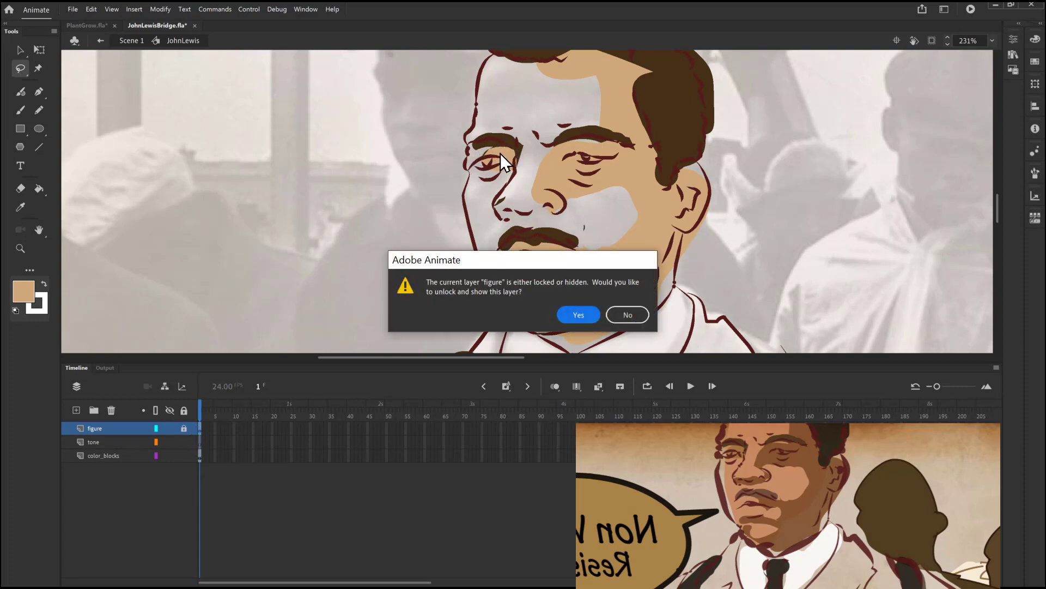
{"action": "left_click", "coordinate": [628, 319]}
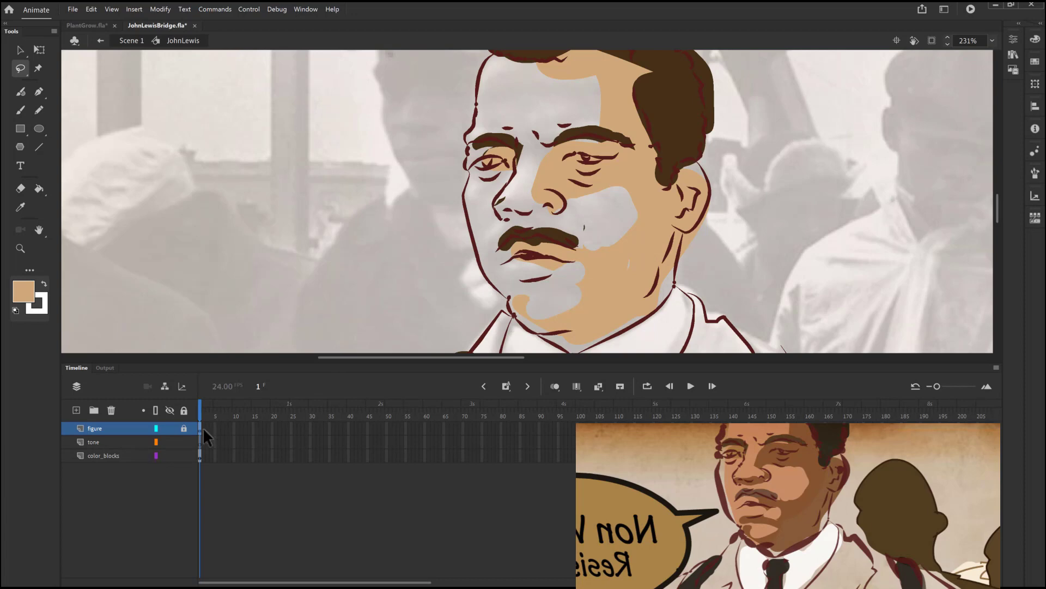
{"action": "left_click", "coordinate": [201, 456]}
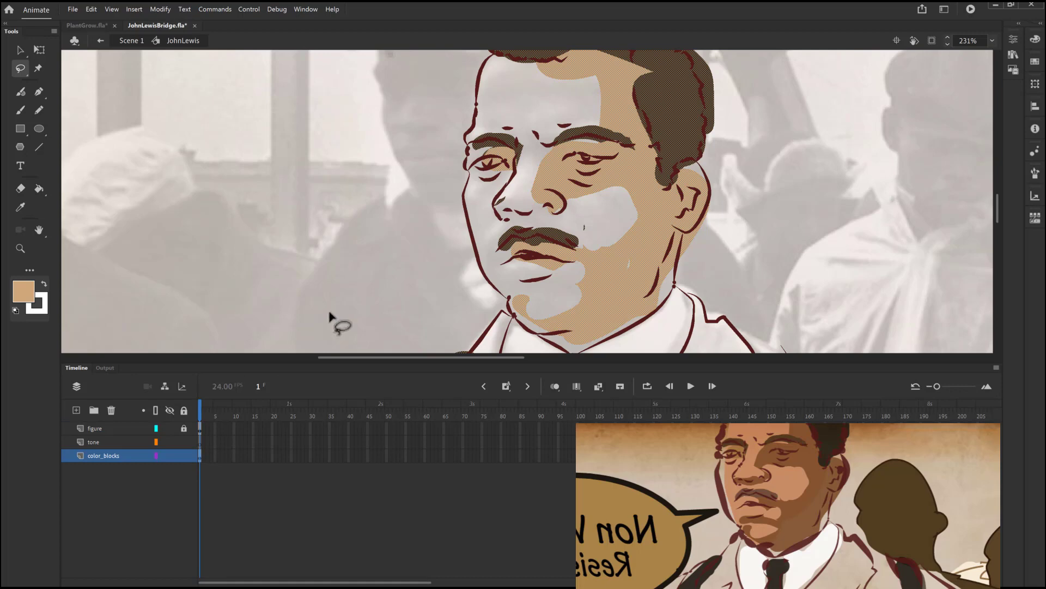
{"action": "key", "text": "v"}
{"action": "left_click", "coordinate": [491, 232]}
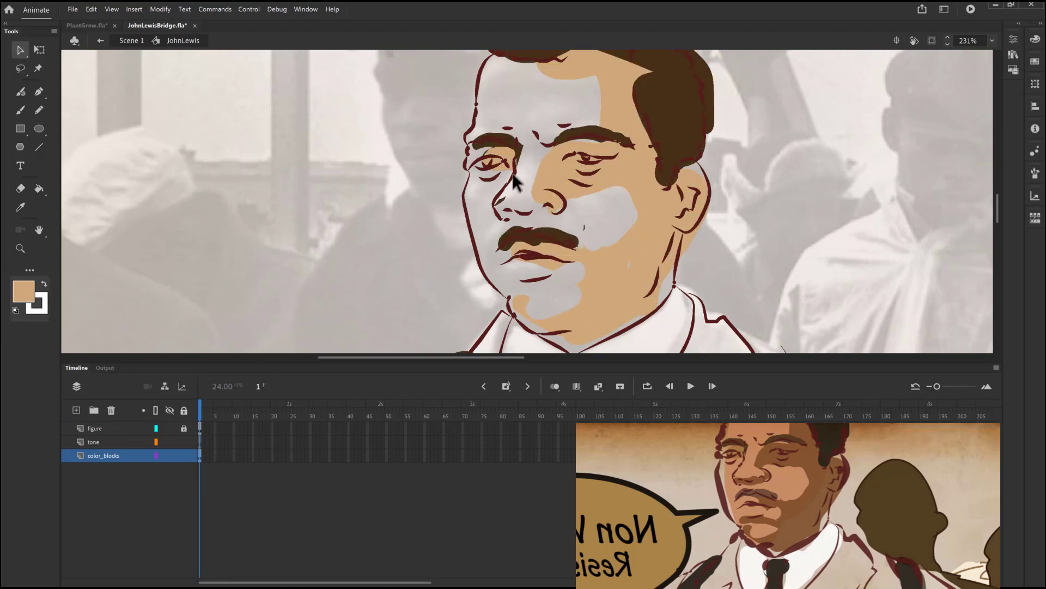
Lasso the patch around the shadowed eye on the color_blocks layer and sample its tan color.
{"action": "key", "text": "l"}
{"action": "mouse_move", "coordinate": [505, 152]}
{"action": "left_mouse_down"}
{"action": "mouse_move", "coordinate": [473, 159]}
{"action": "mouse_move", "coordinate": [518, 188]}
{"action": "mouse_move", "coordinate": [510, 154]}
{"action": "left_mouse_up"}
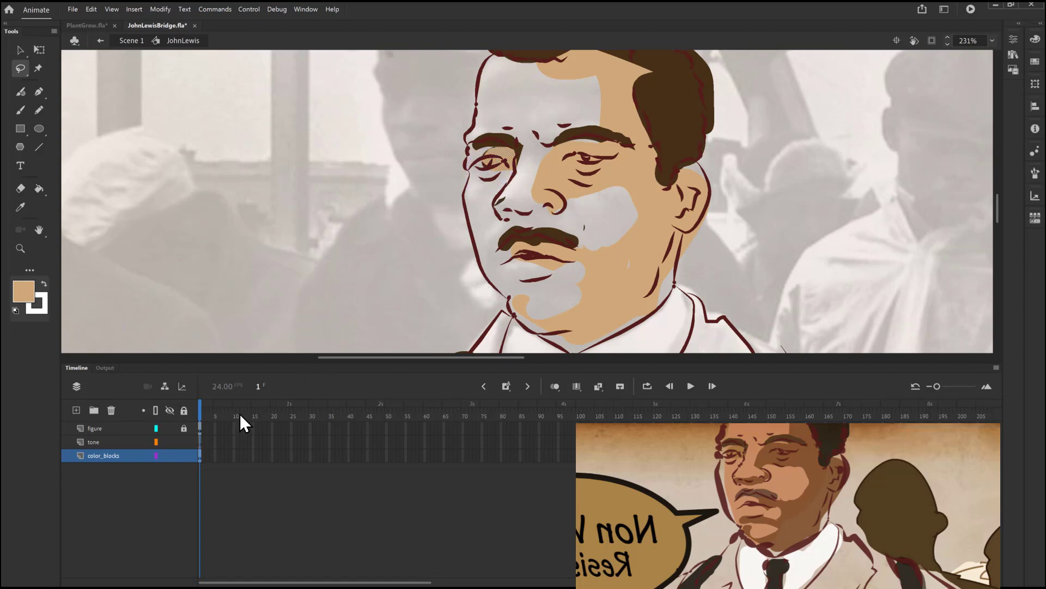
{"action": "key", "text": "i"}
{"action": "left_click", "coordinate": [512, 167]}
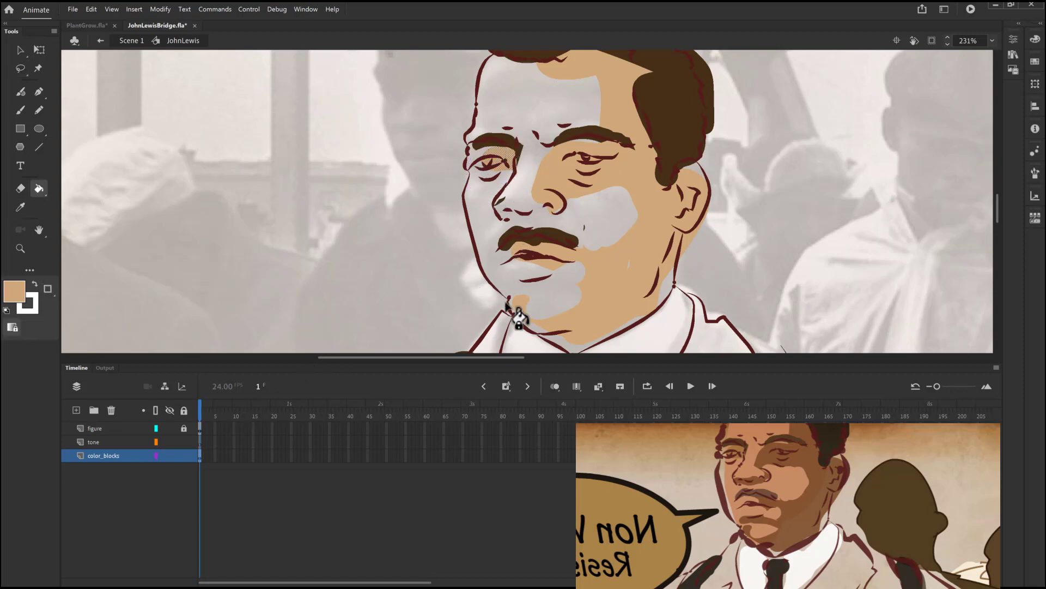
Return to Scene 1 and toggle the reference layer's visibility to compare the figure with and without the photo, ending with it hidden.
{"action": "key", "text": "z"}
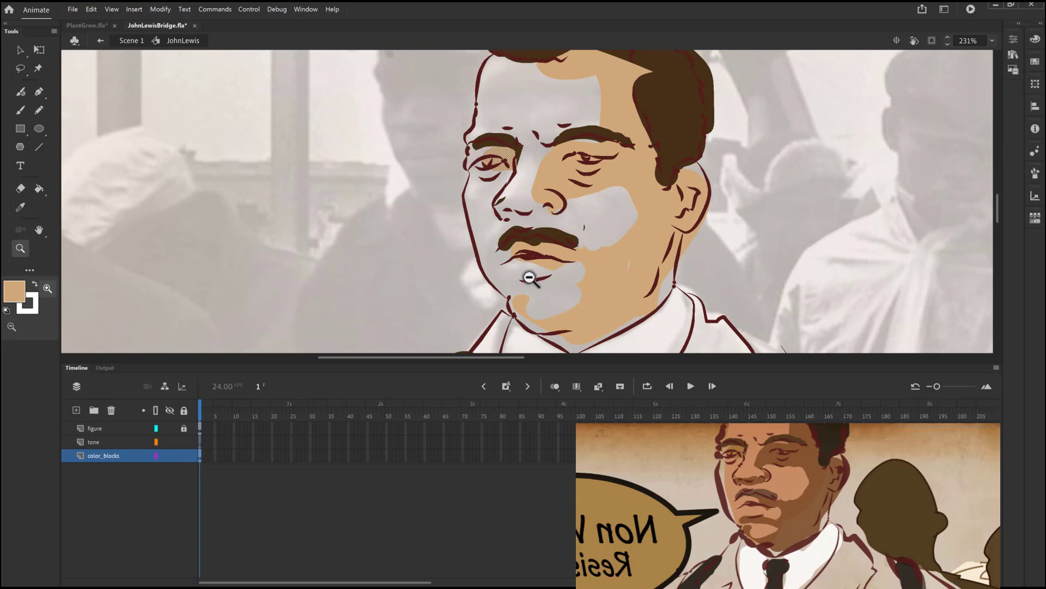
{"action": "left_click", "coordinate": [655, 283], "text": "alt"}
{"action": "left_click", "coordinate": [640, 282], "text": "alt"}
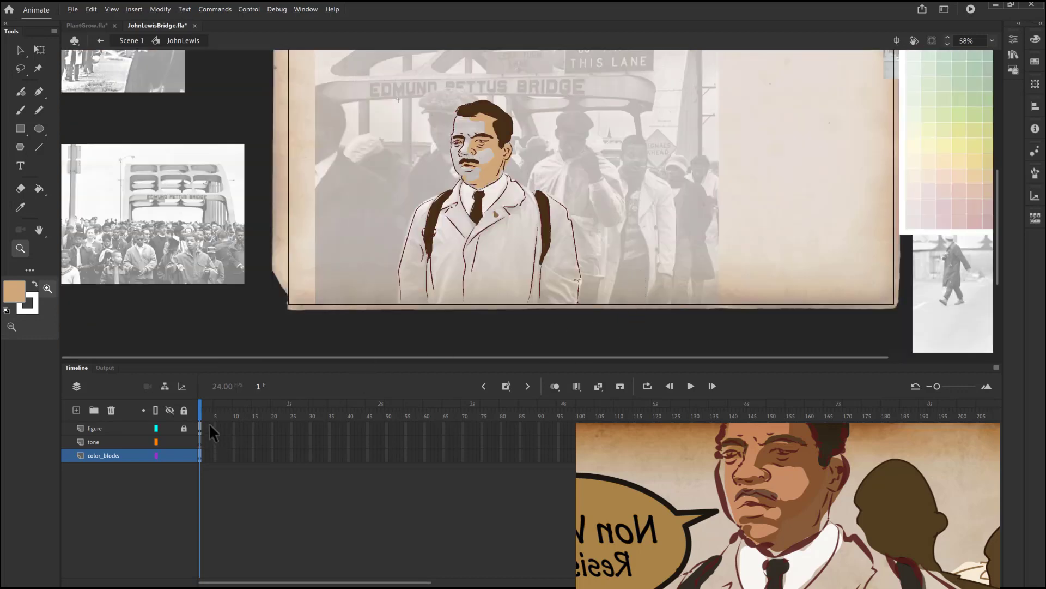
{"action": "left_click", "coordinate": [132, 41]}
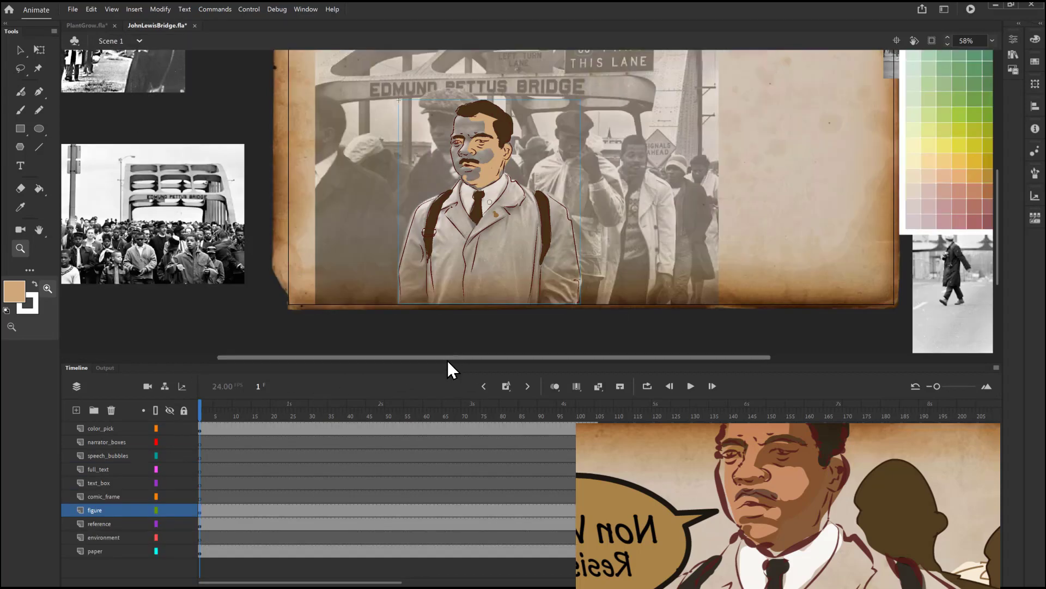
{"action": "key", "text": "v"}
{"action": "left_click", "coordinate": [365, 317]}
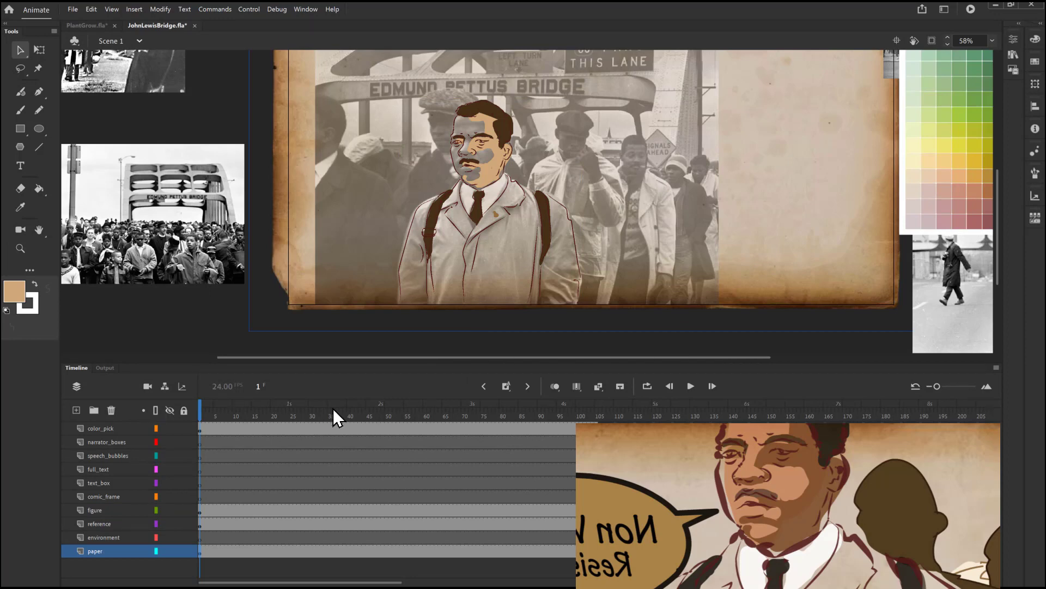
{"action": "left_click", "coordinate": [169, 523]}
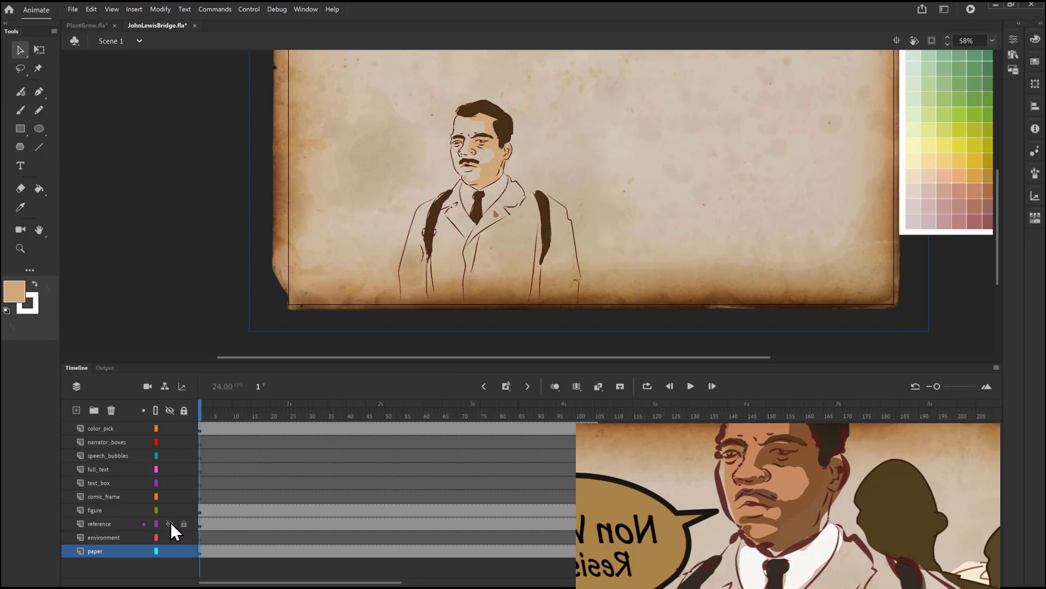
{"action": "left_click", "coordinate": [171, 523]}
{"action": "left_click", "coordinate": [170, 523]}
{"action": "left_click", "coordinate": [169, 524]}
{"action": "left_click", "coordinate": [170, 523]}
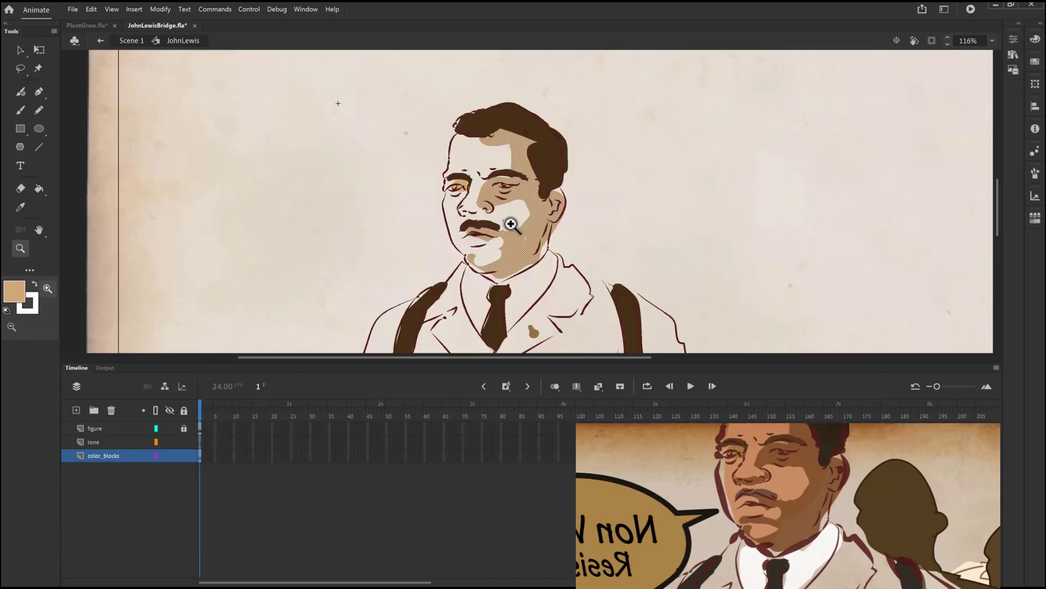
Darken the selected tan face shading in the JohnLewis symbol by setting its fill color to #8F6C40.
{"action": "key", "text": "v"}
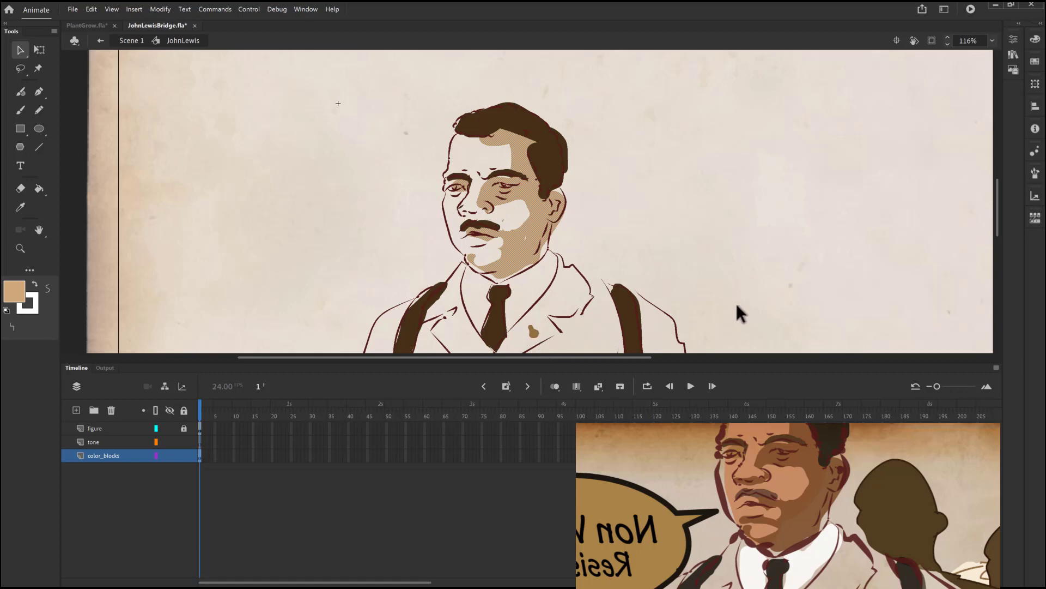
{"action": "left_click", "coordinate": [16, 295]}
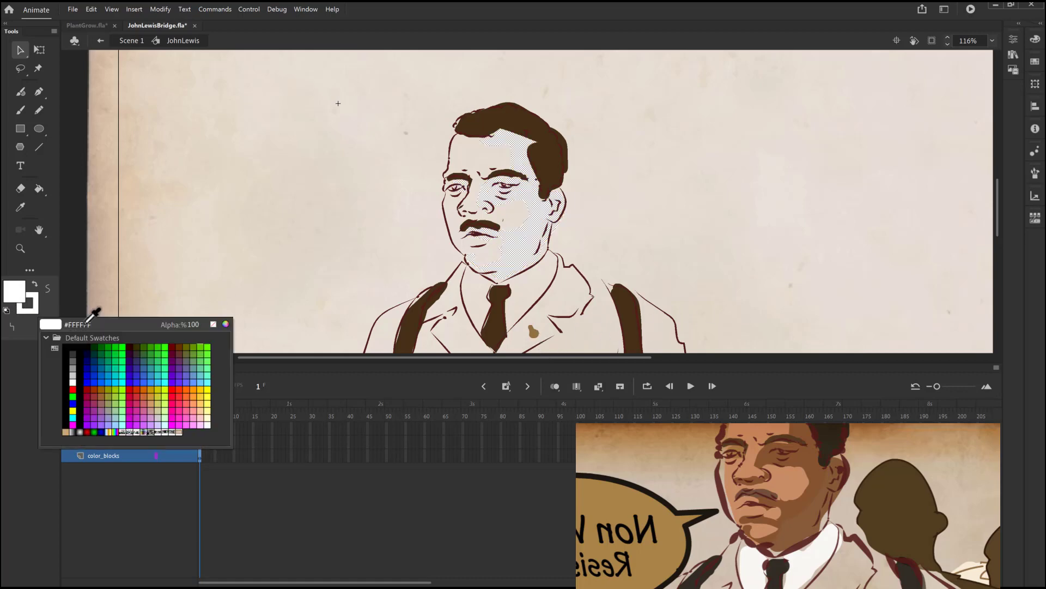
{"action": "left_click", "coordinate": [226, 323]}
{"action": "left_click", "coordinate": [671, 275]}
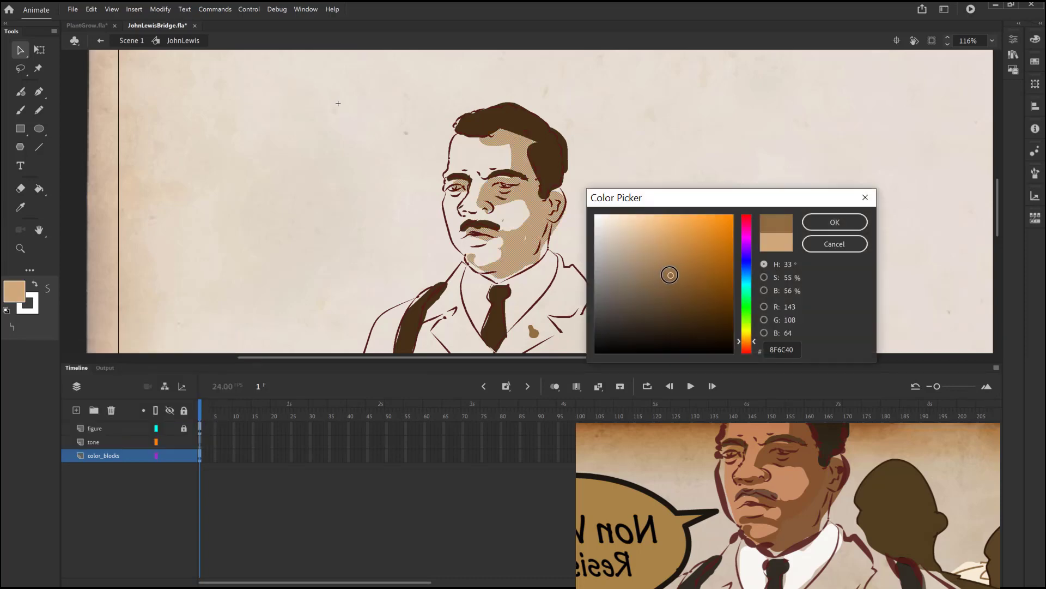
{"action": "left_click", "coordinate": [842, 233]}
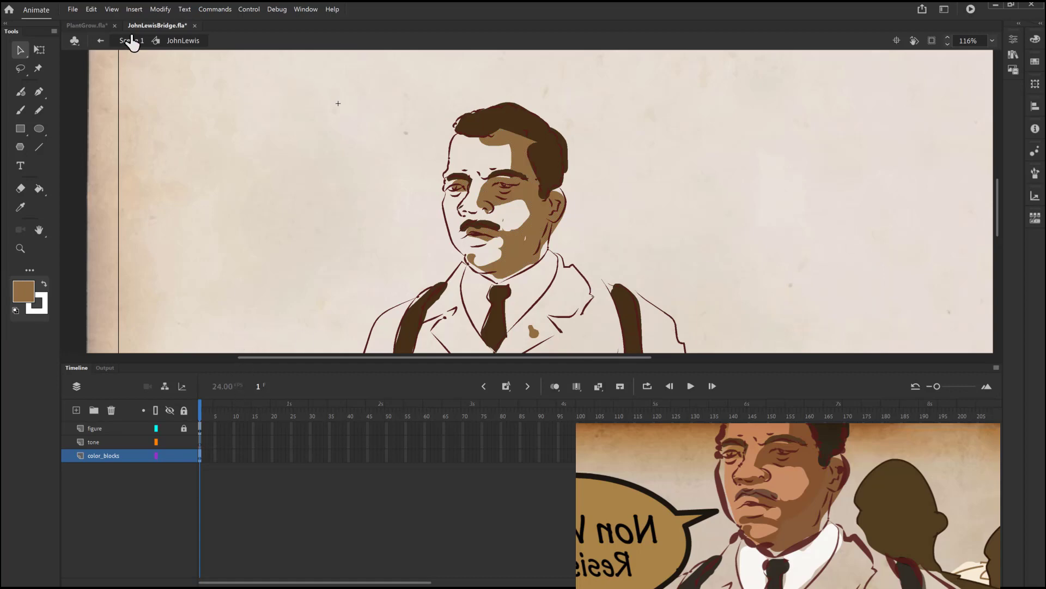
Return to Scene 1 and show the reference layer to check the darker skin tone against the photo.
{"action": "left_click", "coordinate": [131, 41]}
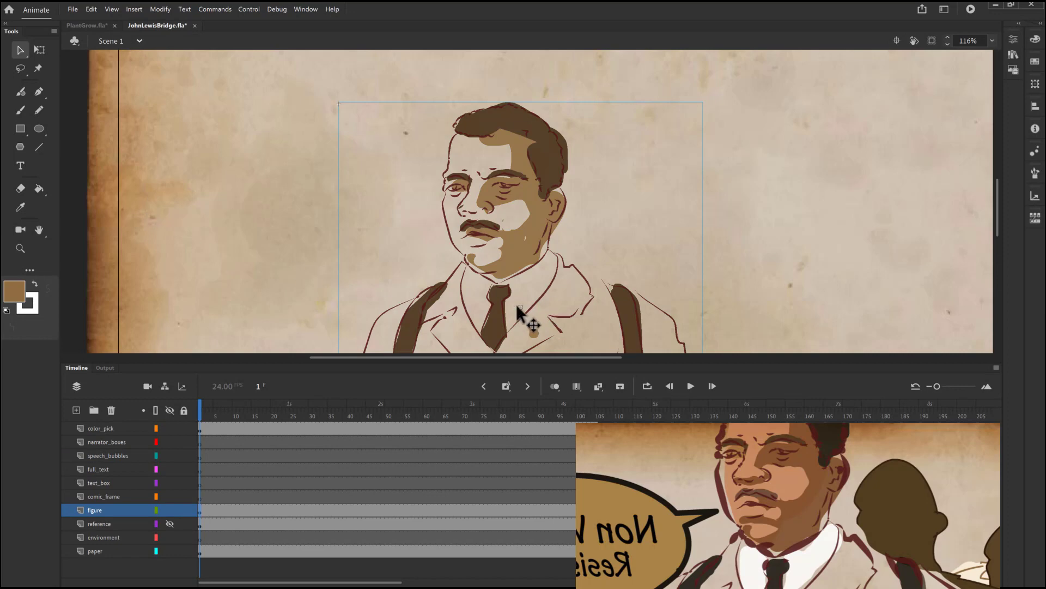
{"action": "left_click", "coordinate": [169, 522]}
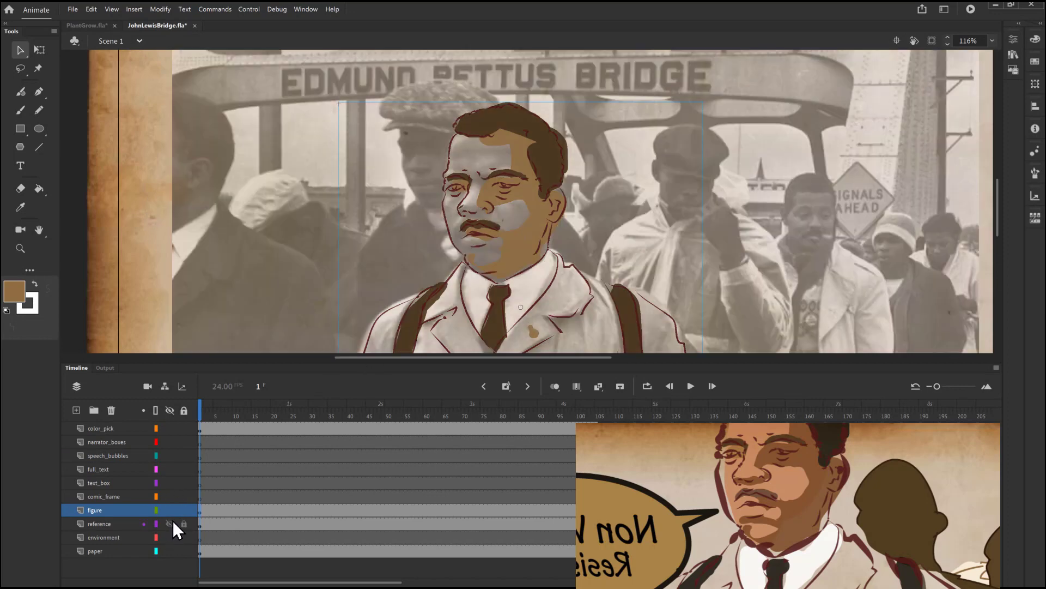